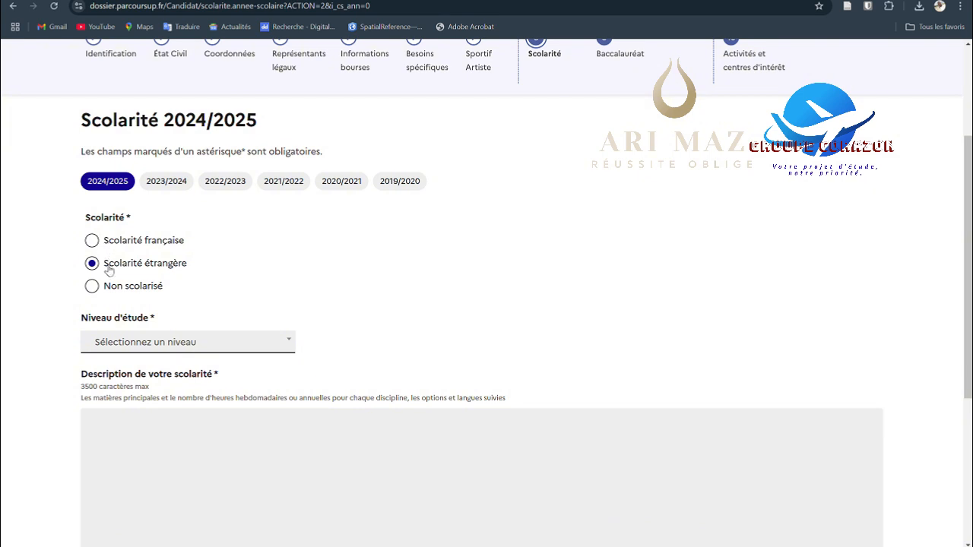
Step: Set the 2024/2025 schooling status to Non scolarisé and review the fields it requires
{"action": "scroll", "coordinate": [106, 278], "scroll_direction": "down", "scroll_amount": 1}
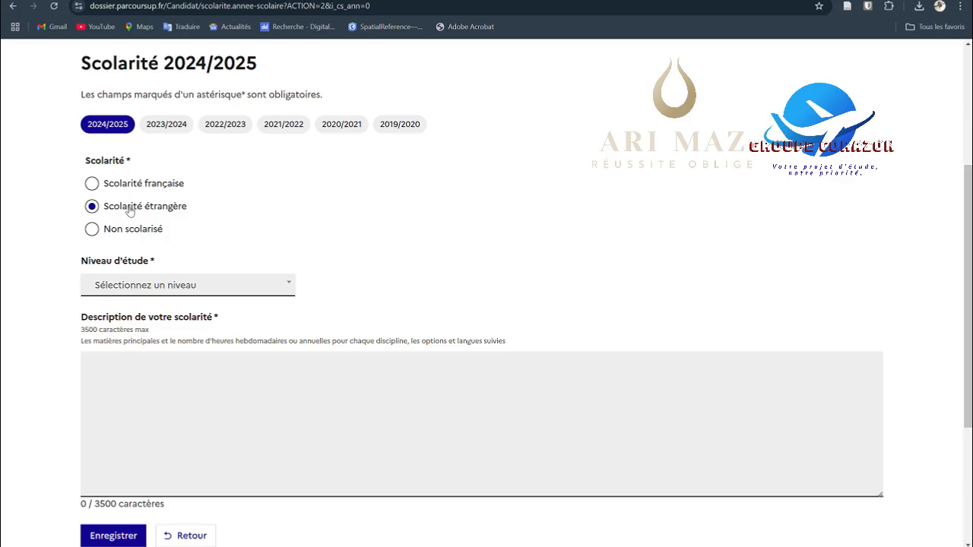
{"action": "left_click", "coordinate": [91, 230]}
{"action": "scroll", "coordinate": [175, 230], "scroll_direction": "down", "scroll_amount": 1}
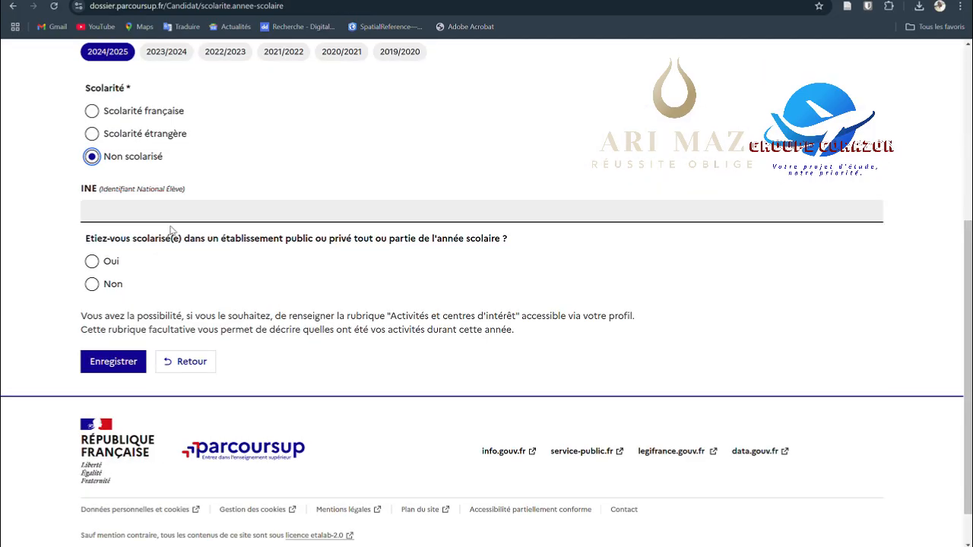
{"action": "scroll", "coordinate": [173, 231], "scroll_direction": "up", "scroll_amount": 2}
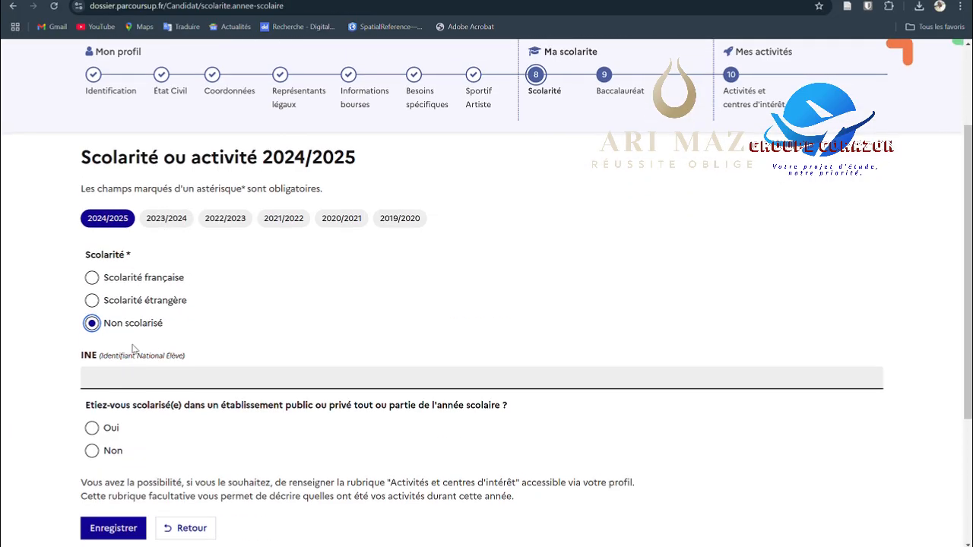
{"action": "scroll", "coordinate": [132, 350], "scroll_direction": "down", "scroll_amount": 1}
{"action": "scroll", "coordinate": [238, 266], "scroll_direction": "up", "scroll_amount": 1}
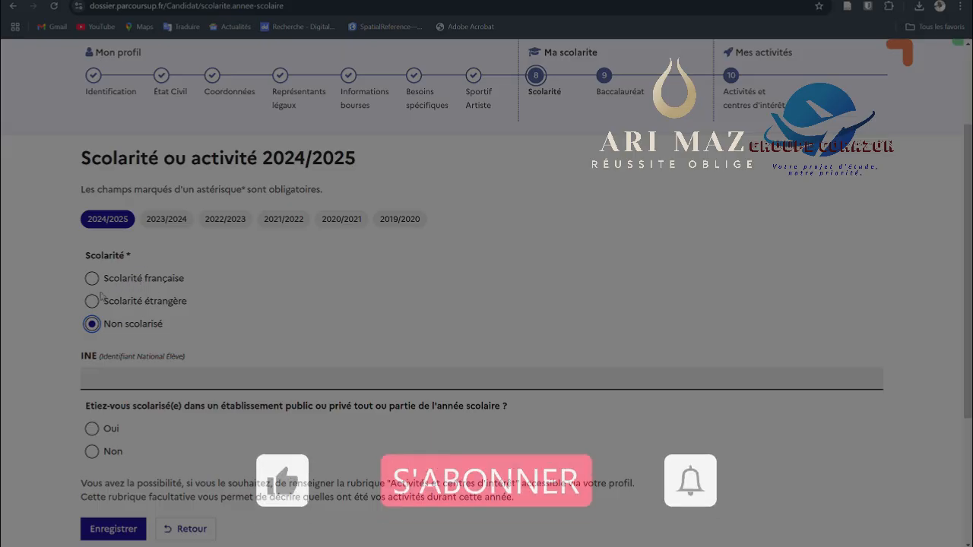
Step: Set the 2024/2025 schooling to Scolarité étrangère with the study level 2nd année d'études supérieures
{"action": "left_click", "coordinate": [134, 301]}
{"action": "scroll", "coordinate": [171, 312], "scroll_direction": "down", "scroll_amount": 2}
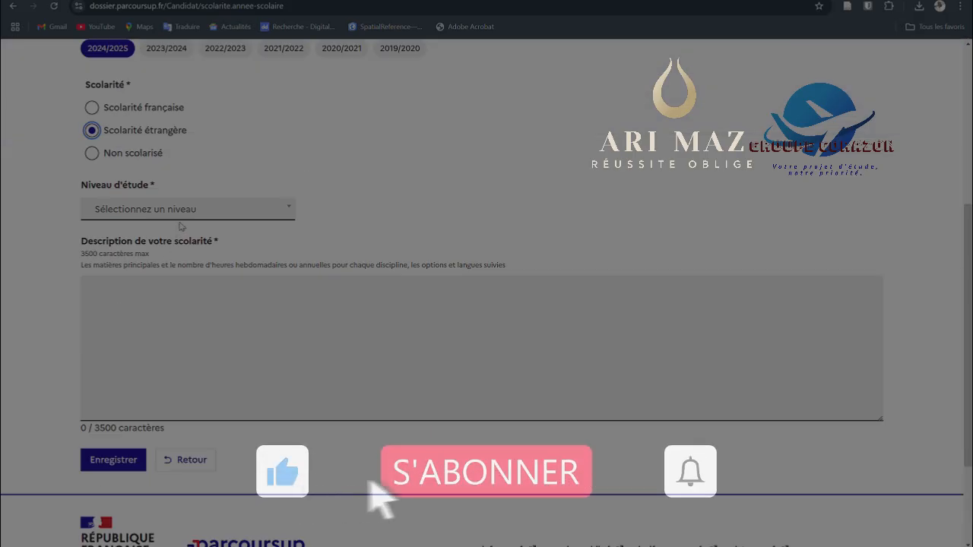
{"action": "left_click", "coordinate": [288, 212]}
{"action": "scroll", "coordinate": [165, 298], "scroll_direction": "down", "scroll_amount": 2}
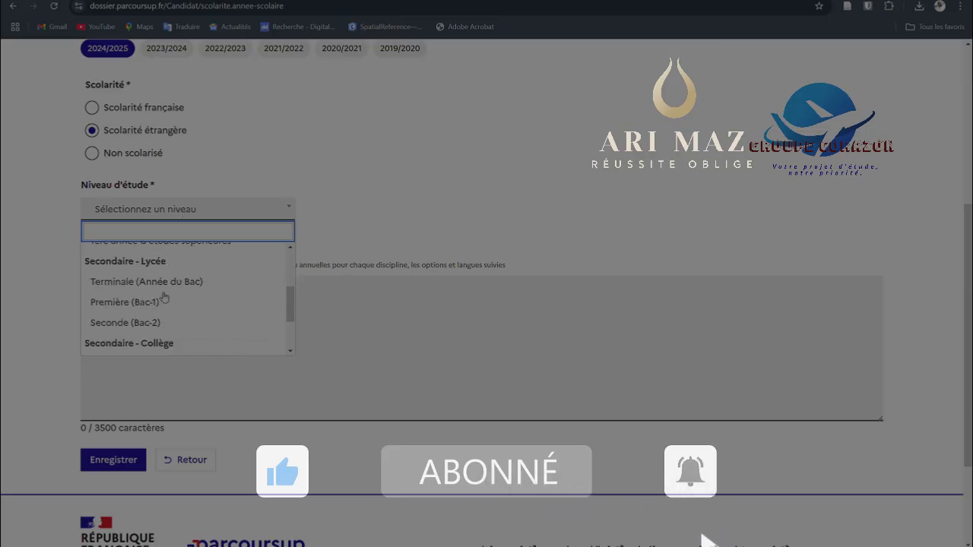
{"action": "scroll", "coordinate": [160, 294], "scroll_direction": "up", "scroll_amount": 1}
{"action": "scroll", "coordinate": [160, 294], "scroll_direction": "up", "scroll_amount": 2}
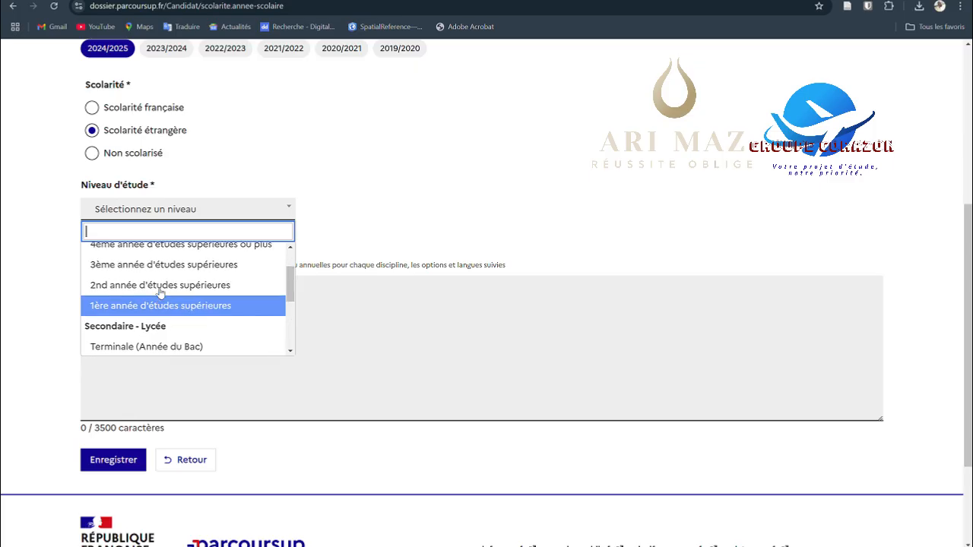
{"action": "scroll", "coordinate": [157, 289], "scroll_direction": "down", "scroll_amount": 2}
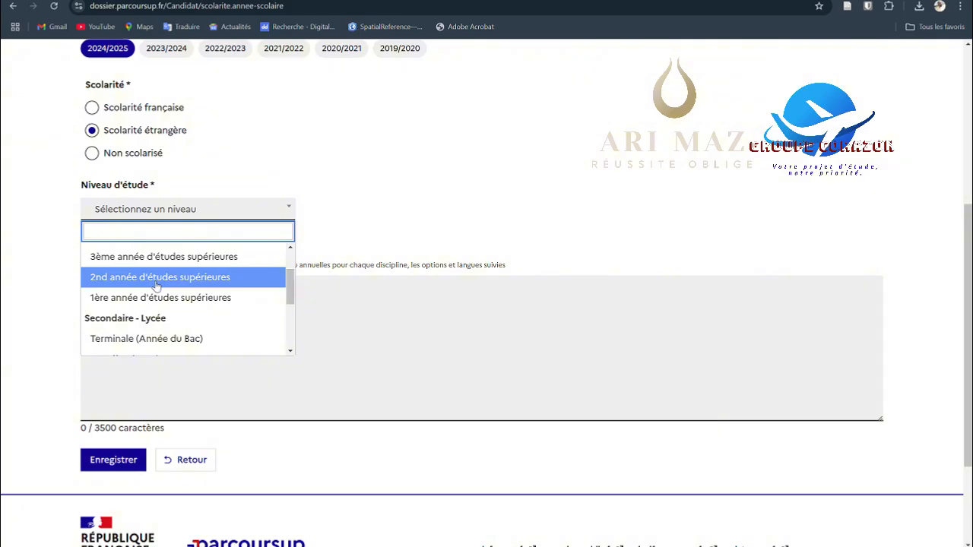
{"action": "left_click", "coordinate": [156, 278]}
Step: Enter Transport et Logistique as the course title and Université Marien NGOUABI as the establishment name
{"action": "scroll", "coordinate": [171, 301], "scroll_direction": "down", "scroll_amount": 2}
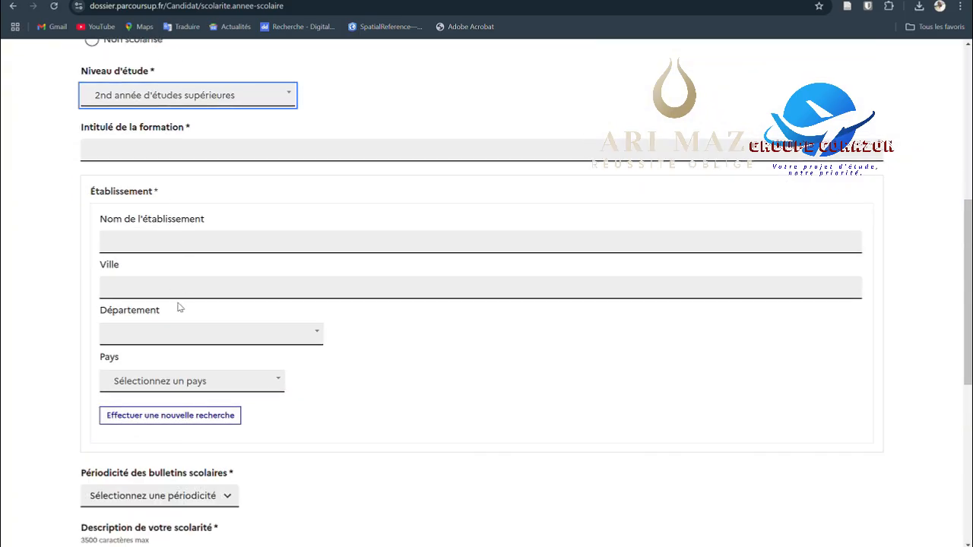
{"action": "left_click", "coordinate": [149, 146]}
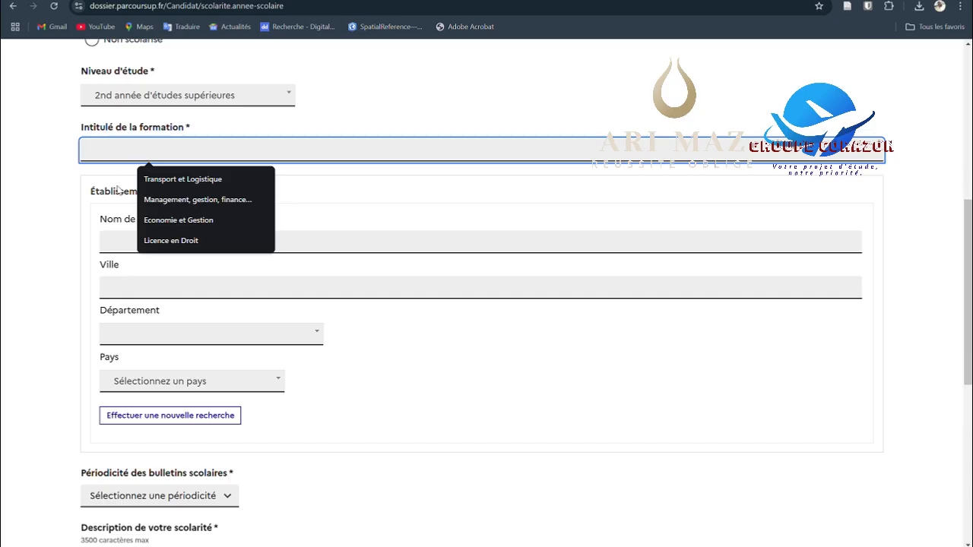
{"action": "left_click", "coordinate": [156, 179]}
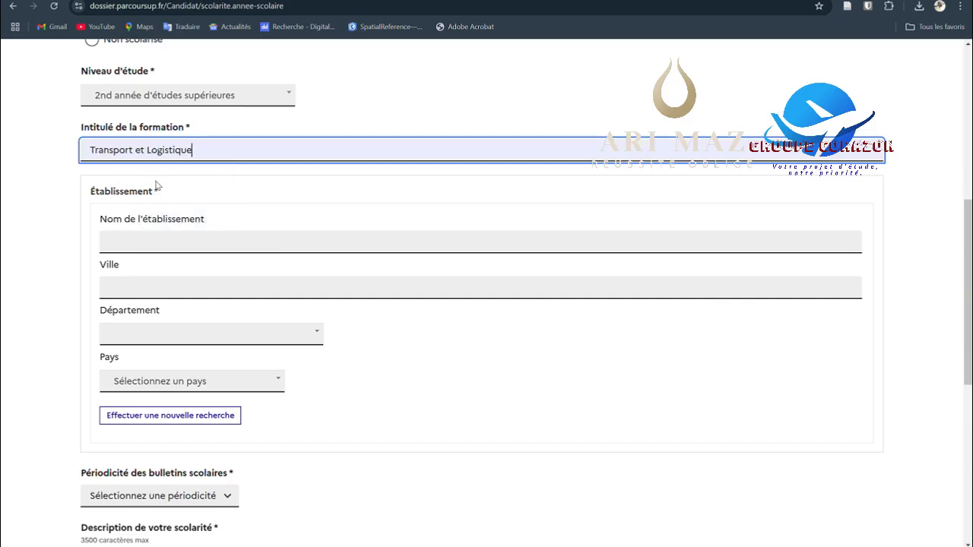
{"action": "left_click", "coordinate": [163, 247]}
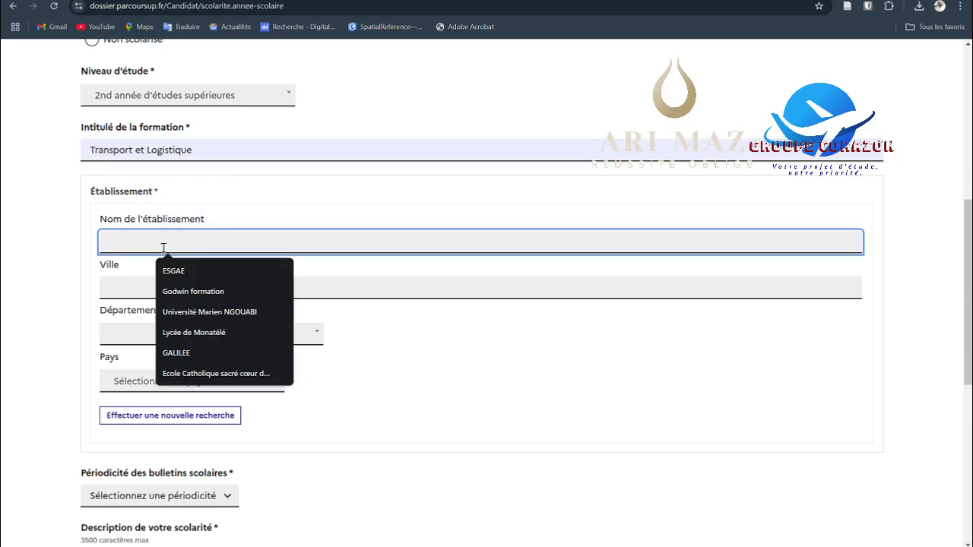
{"action": "left_click", "coordinate": [193, 312]}
Step: Set the establishment's city to Brazzaville, department to 99 - Etranger and country to Congo-Brazzaville
{"action": "scroll", "coordinate": [169, 229], "scroll_direction": "down", "scroll_amount": 2}
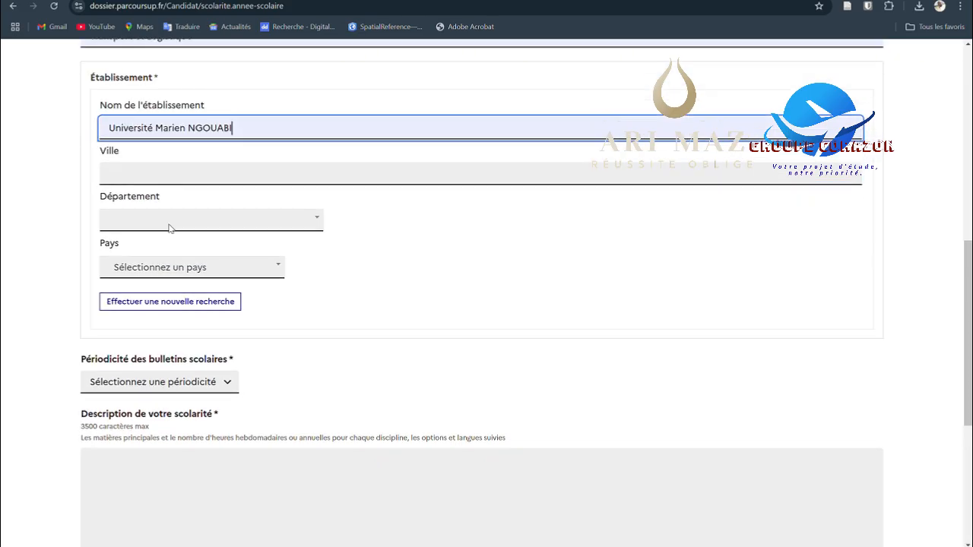
{"action": "left_click", "coordinate": [157, 176]}
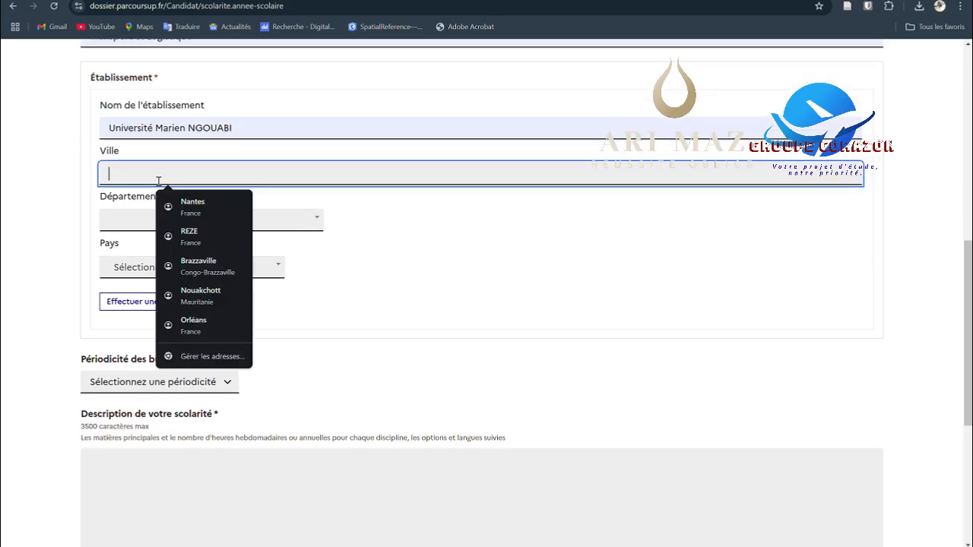
{"action": "left_click", "coordinate": [186, 266]}
{"action": "scroll", "coordinate": [182, 258], "scroll_direction": "down", "scroll_amount": 3}
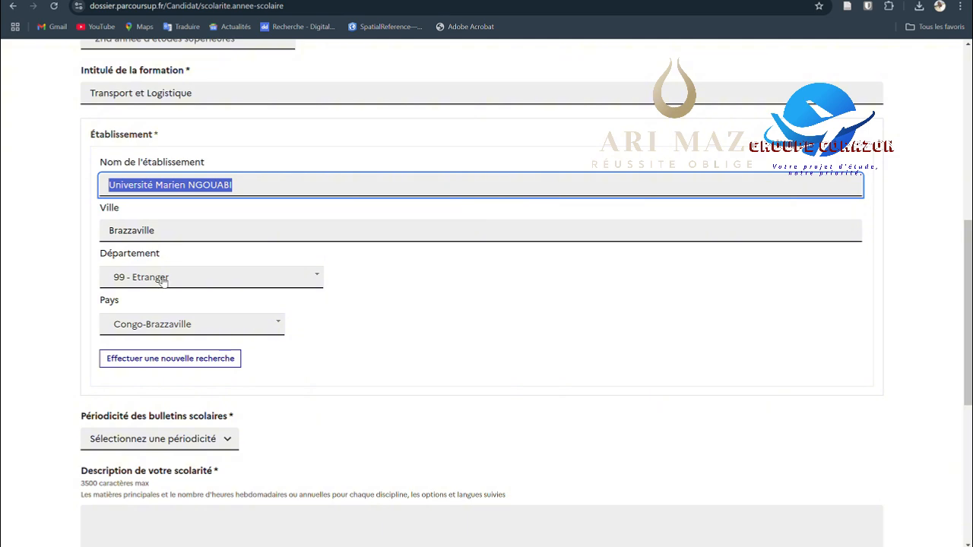
Step: Examine the periodicity options for school reports and review the 2024/2025 foreign schooling form
{"action": "scroll", "coordinate": [170, 289], "scroll_direction": "down", "scroll_amount": 3}
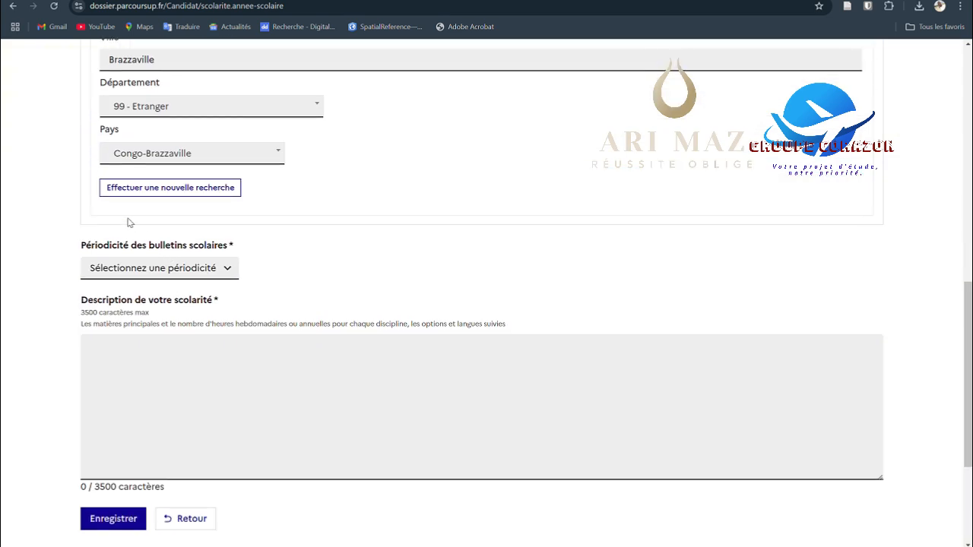
{"action": "scroll", "coordinate": [130, 222], "scroll_direction": "down", "scroll_amount": 1}
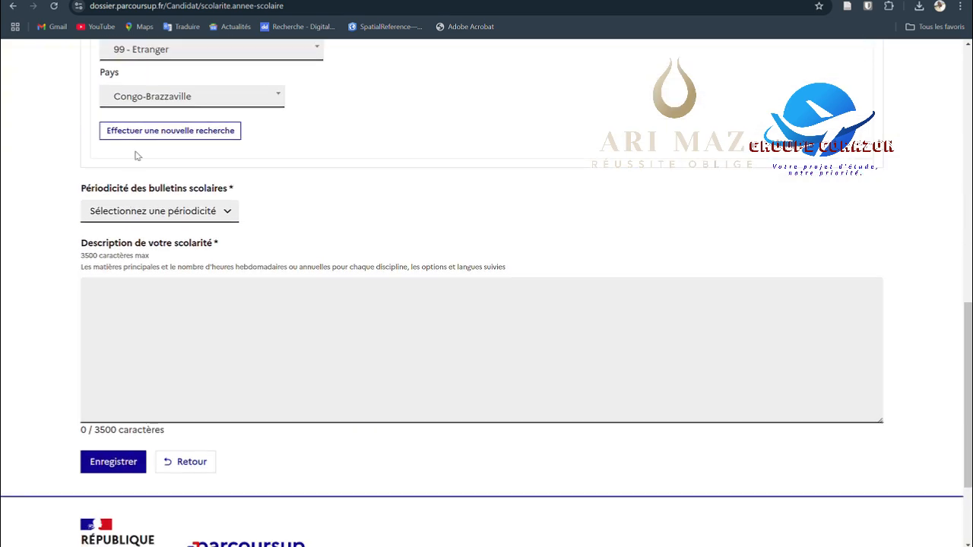
{"action": "left_click", "coordinate": [210, 217]}
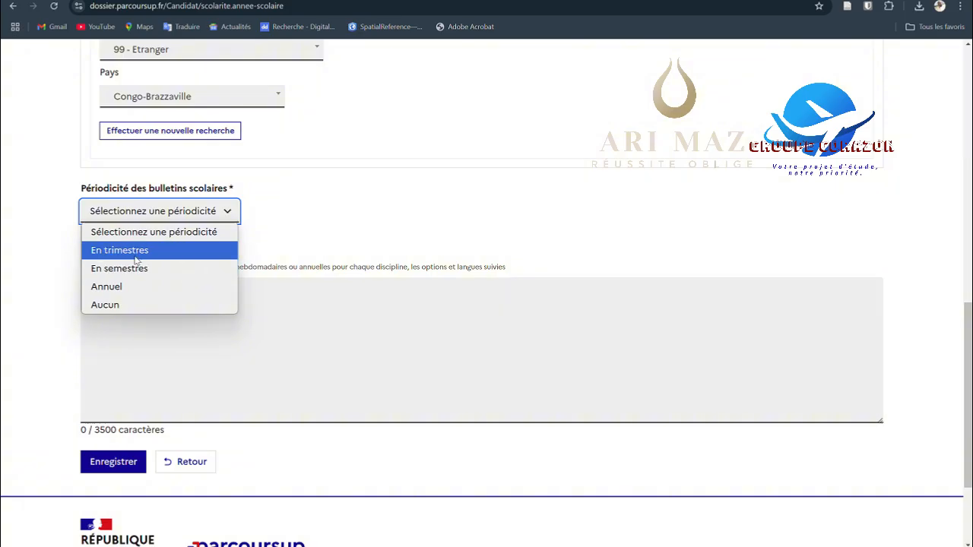
{"action": "left_click", "coordinate": [324, 243]}
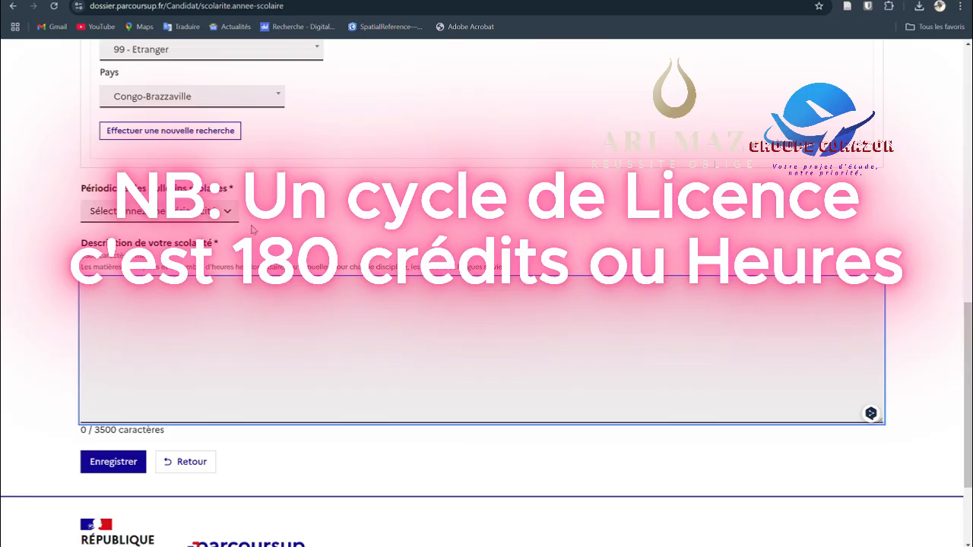
{"action": "scroll", "coordinate": [279, 305], "scroll_direction": "up", "scroll_amount": 2}
{"action": "scroll", "coordinate": [280, 282], "scroll_direction": "up", "scroll_amount": 1}
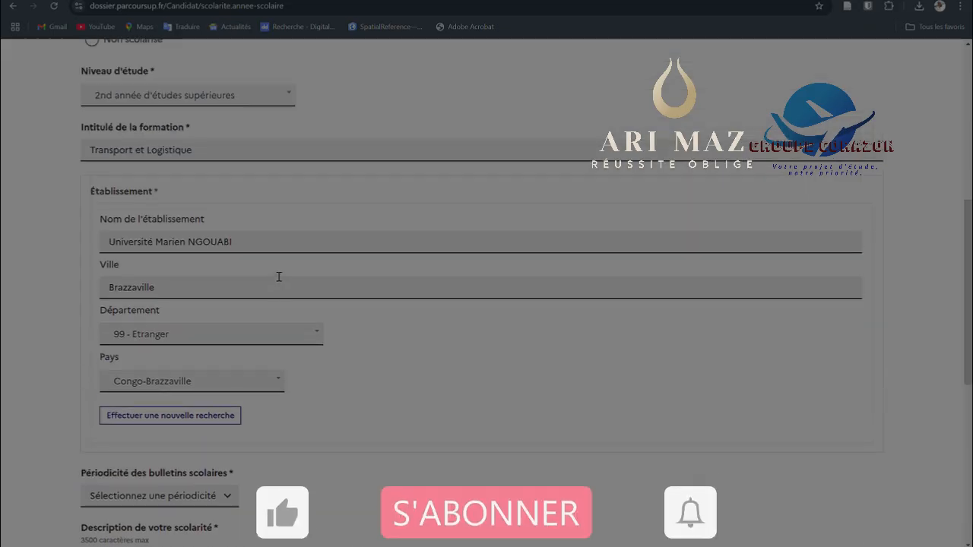
{"action": "scroll", "coordinate": [280, 281], "scroll_direction": "up", "scroll_amount": 2}
{"action": "scroll", "coordinate": [279, 279], "scroll_direction": "down", "scroll_amount": 2}
{"action": "scroll", "coordinate": [278, 281], "scroll_direction": "down", "scroll_amount": 3}
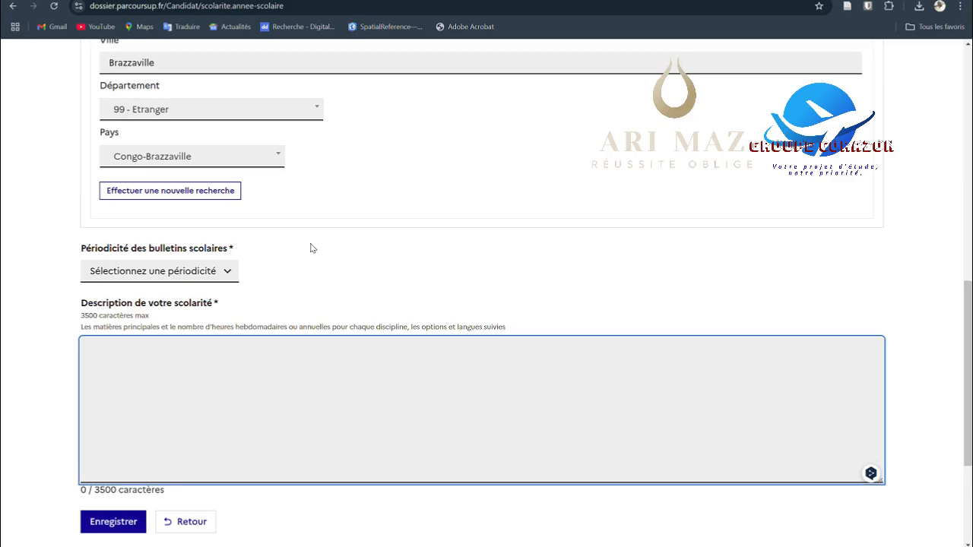
{"action": "scroll", "coordinate": [311, 248], "scroll_direction": "up", "scroll_amount": 7}
{"action": "scroll", "coordinate": [310, 248], "scroll_direction": "down", "scroll_amount": 3}
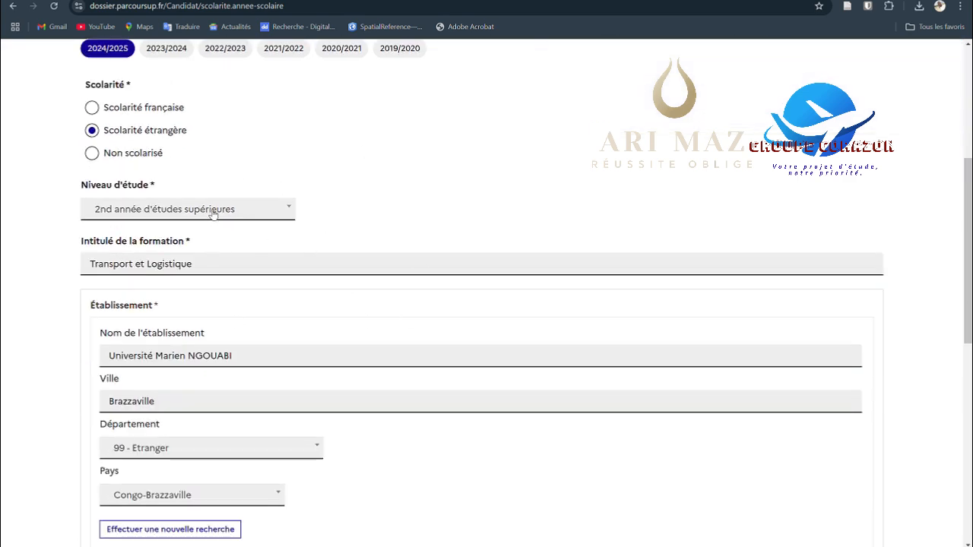
Step: Set the 2024/2025 schooling to Non scolarisé, answer Non to the school attendance question, and save the year
{"action": "left_click", "coordinate": [92, 154]}
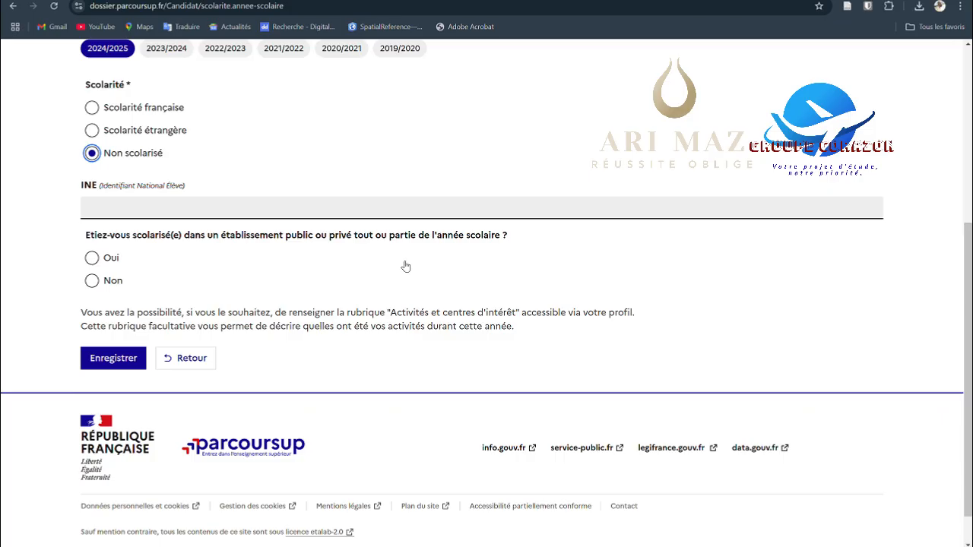
{"action": "left_click", "coordinate": [91, 281]}
{"action": "scroll", "coordinate": [168, 295], "scroll_direction": "down", "scroll_amount": 1}
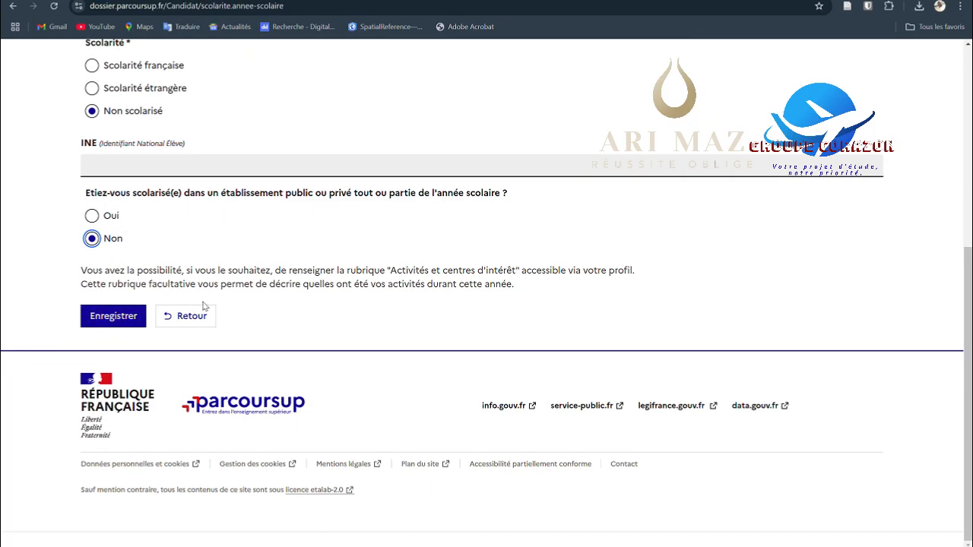
{"action": "scroll", "coordinate": [198, 298], "scroll_direction": "up", "scroll_amount": 1}
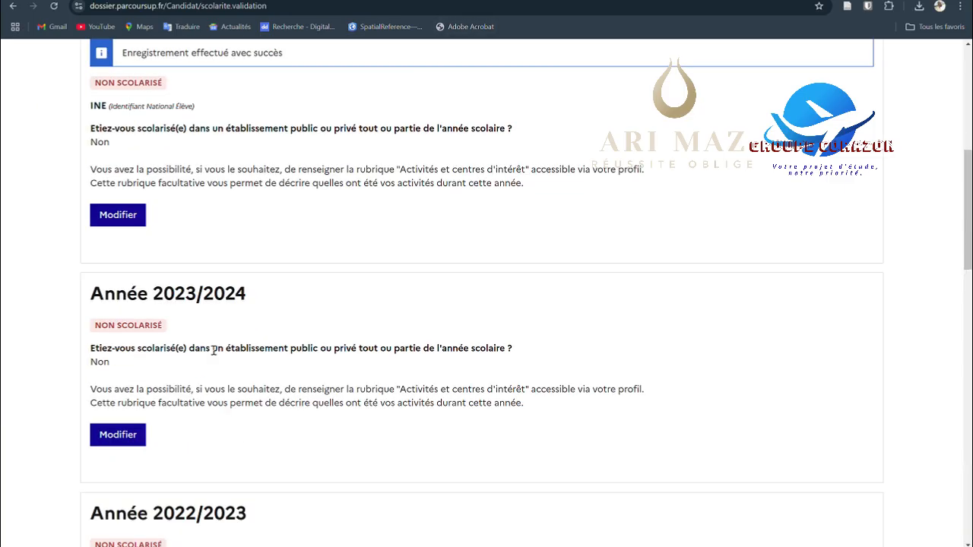
Step: Certify the accuracy of the schooling information for all years and validate it to continue to the Baccalauréat section
{"action": "scroll", "coordinate": [227, 353], "scroll_direction": "down", "scroll_amount": 5}
{"action": "scroll", "coordinate": [225, 353], "scroll_direction": "down", "scroll_amount": 10}
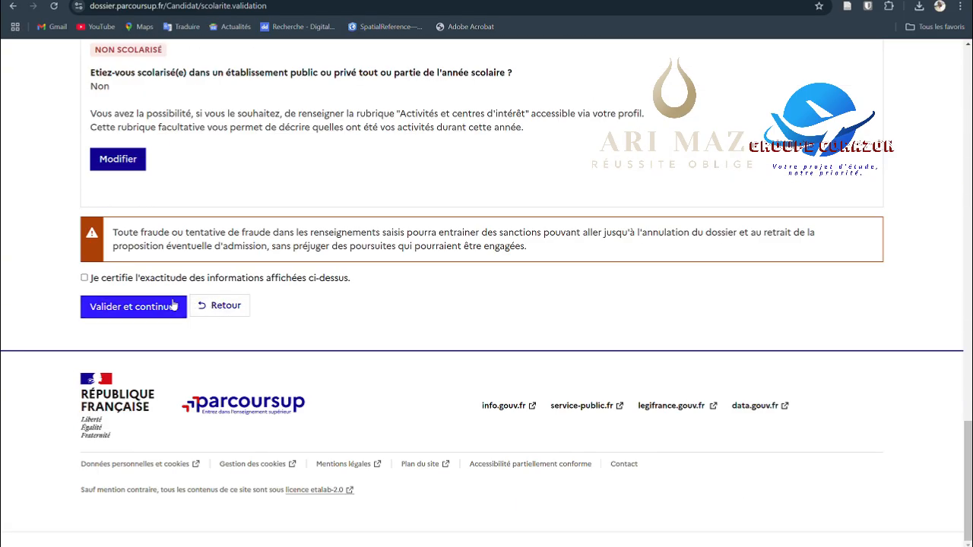
{"action": "left_click", "coordinate": [84, 279]}
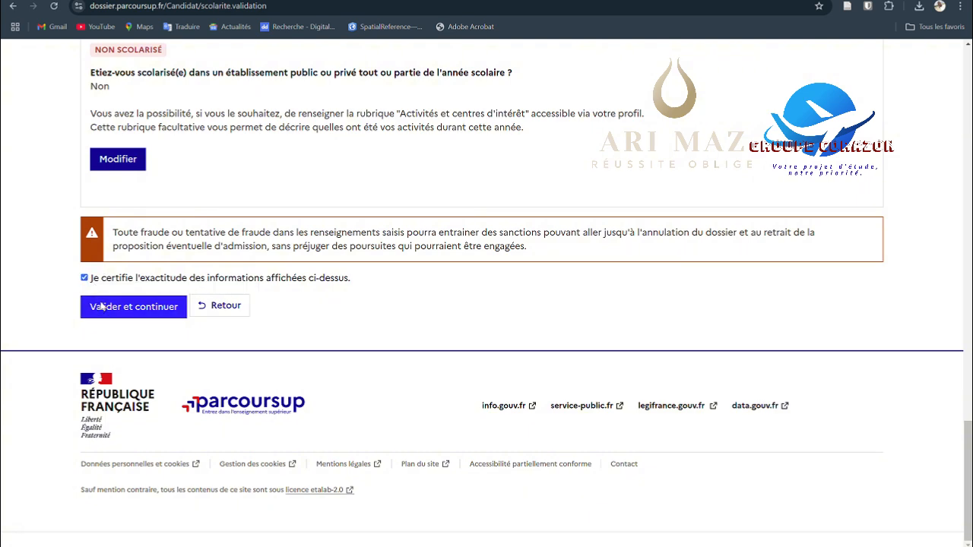
{"action": "left_click", "coordinate": [102, 307]}
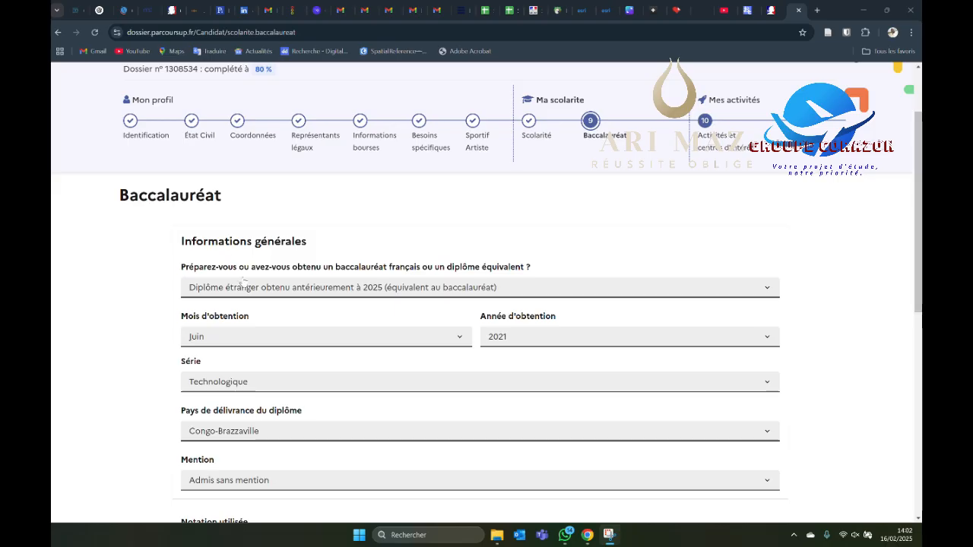
Step: Review the Baccalauréat form and choose "Diplôme étranger obtenu antérieurement à 2025 (équivalent au baccalauréat)" as the diploma situation
{"action": "scroll", "coordinate": [242, 283], "scroll_direction": "up", "scroll_amount": 2}
{"action": "scroll", "coordinate": [242, 282], "scroll_direction": "down", "scroll_amount": 8}
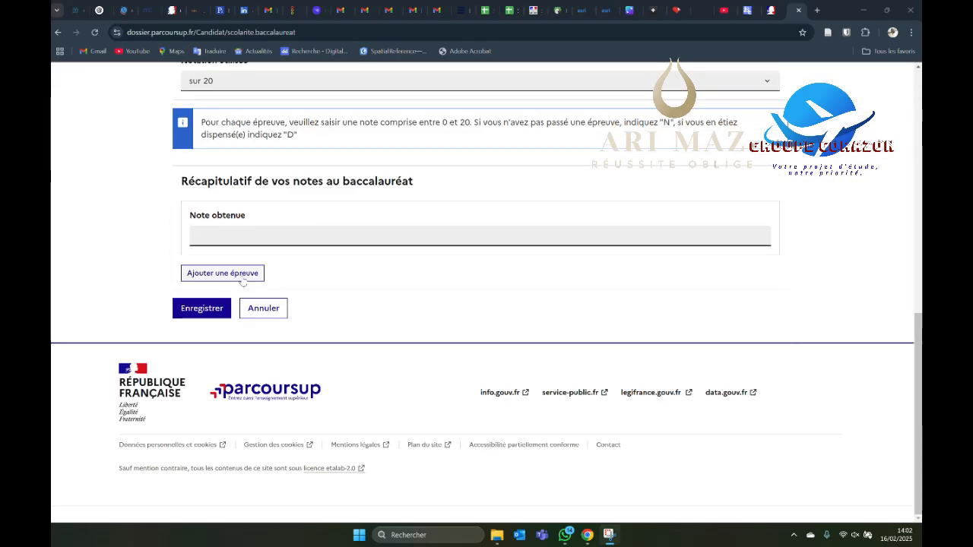
{"action": "scroll", "coordinate": [242, 282], "scroll_direction": "up", "scroll_amount": 3}
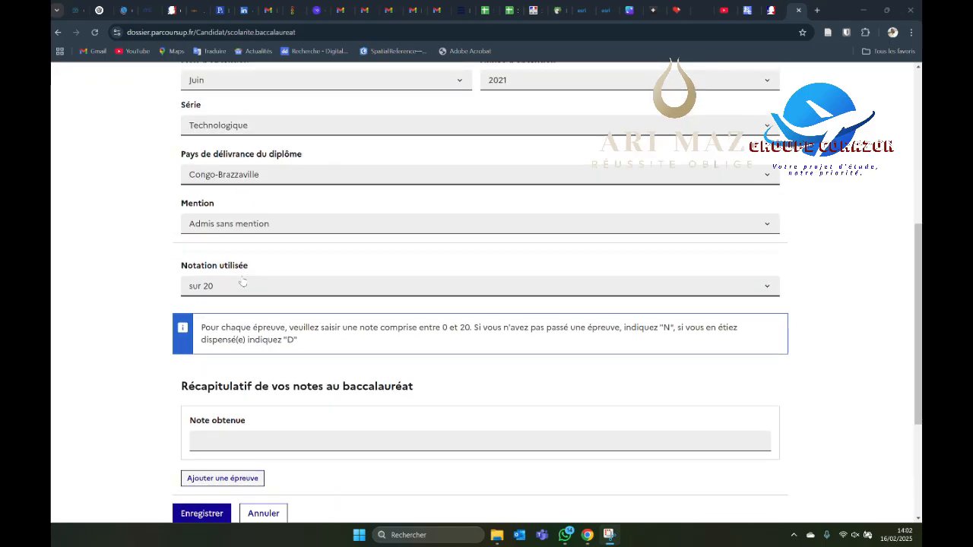
{"action": "scroll", "coordinate": [242, 283], "scroll_direction": "up", "scroll_amount": 4}
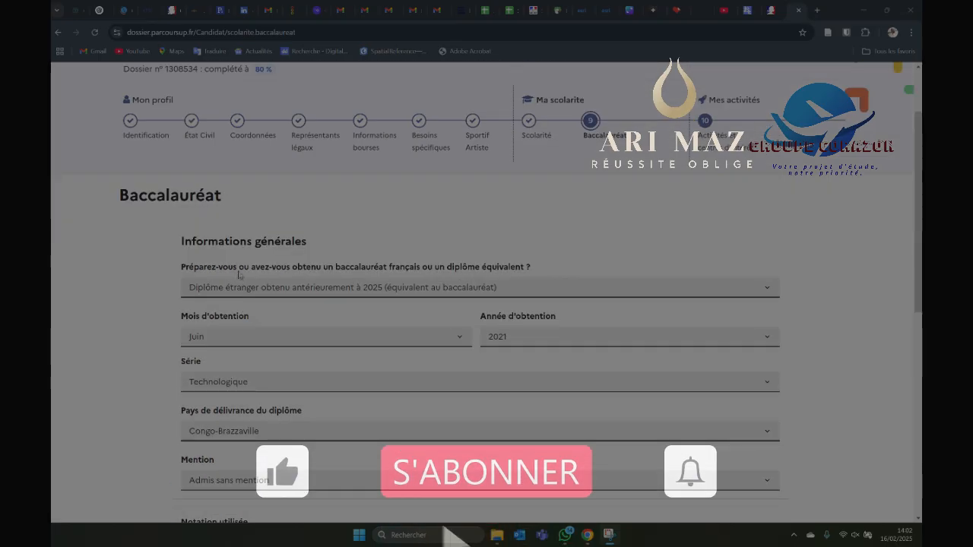
{"action": "scroll", "coordinate": [239, 275], "scroll_direction": "down", "scroll_amount": 1}
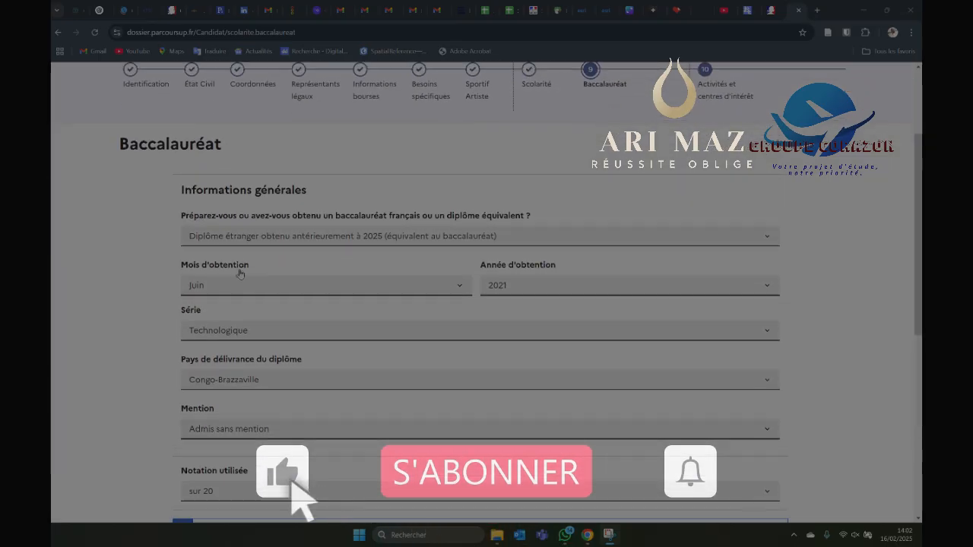
{"action": "left_click", "coordinate": [286, 239]}
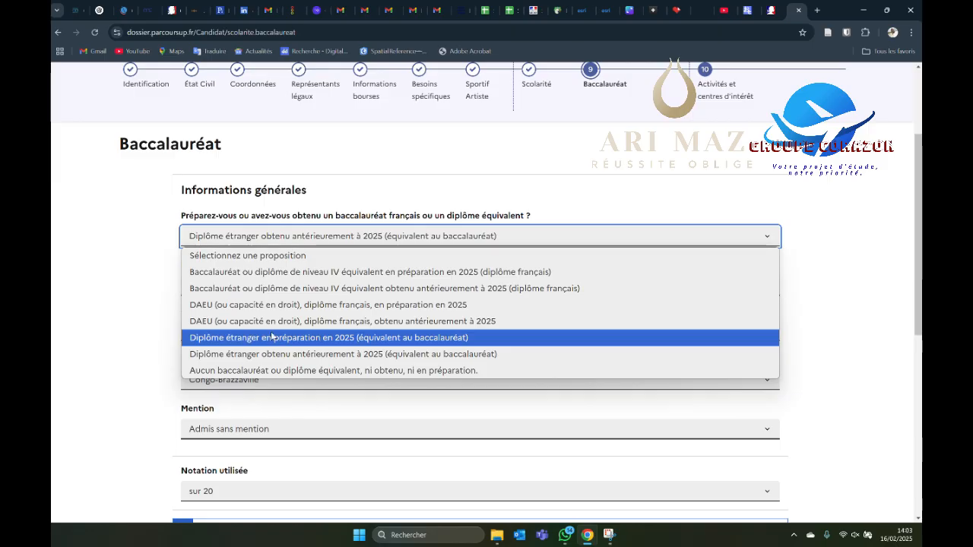
{"action": "left_click", "coordinate": [276, 354]}
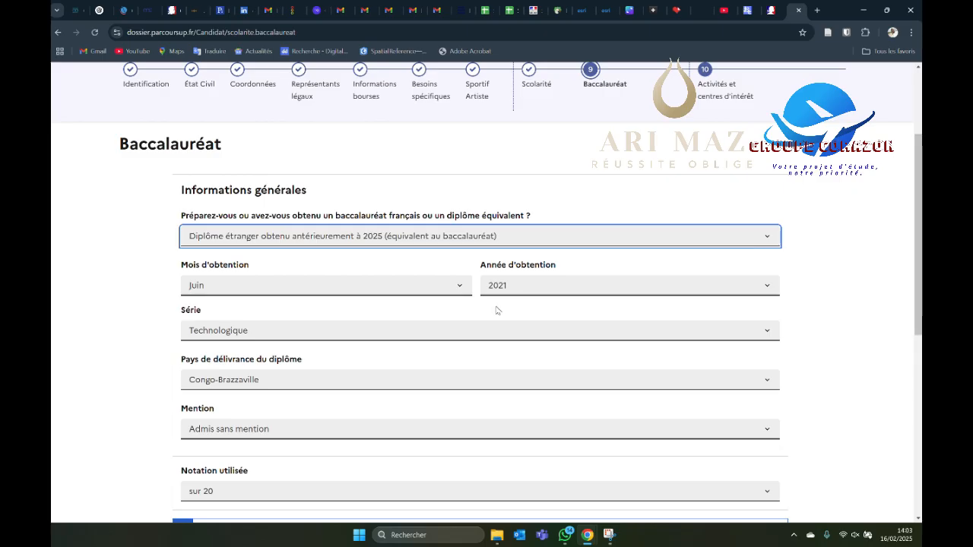
Step: Set the baccalaureate series to Technologique and the mention to Admis sans mention
{"action": "left_click", "coordinate": [242, 333]}
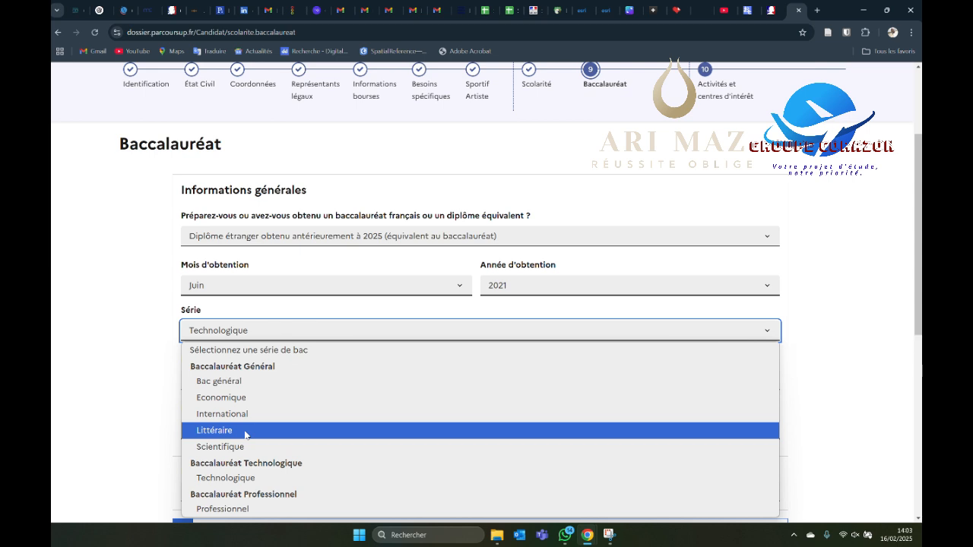
{"action": "left_click", "coordinate": [233, 479]}
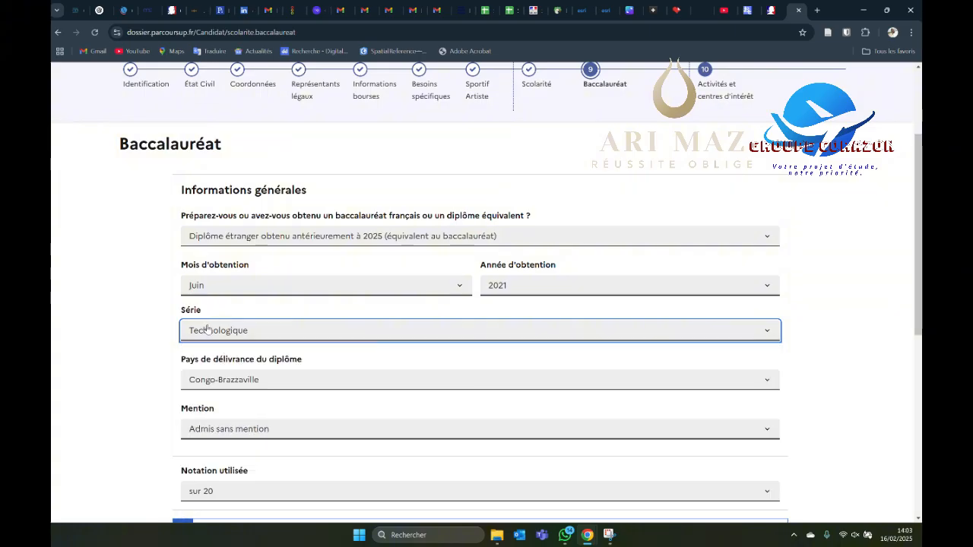
{"action": "scroll", "coordinate": [270, 298], "scroll_direction": "down", "scroll_amount": 1}
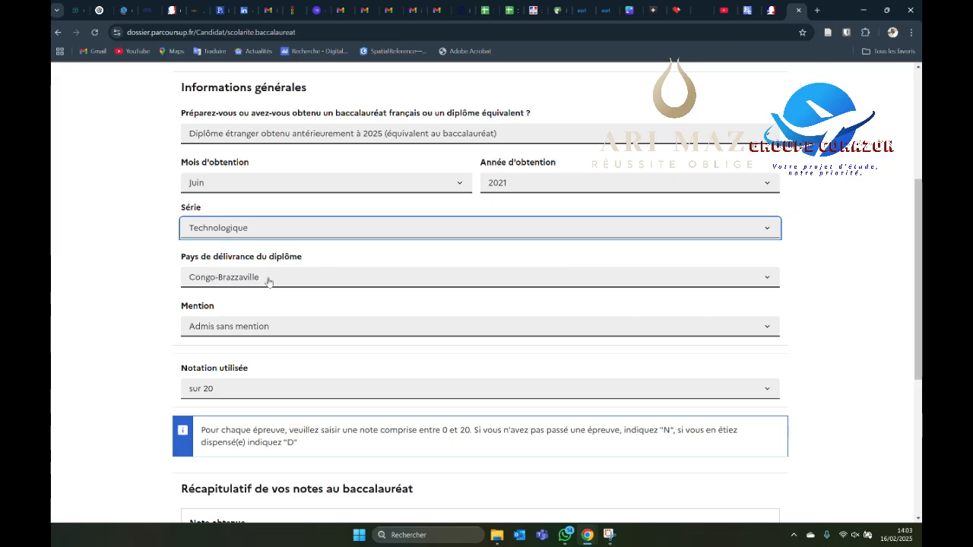
{"action": "left_click", "coordinate": [255, 328]}
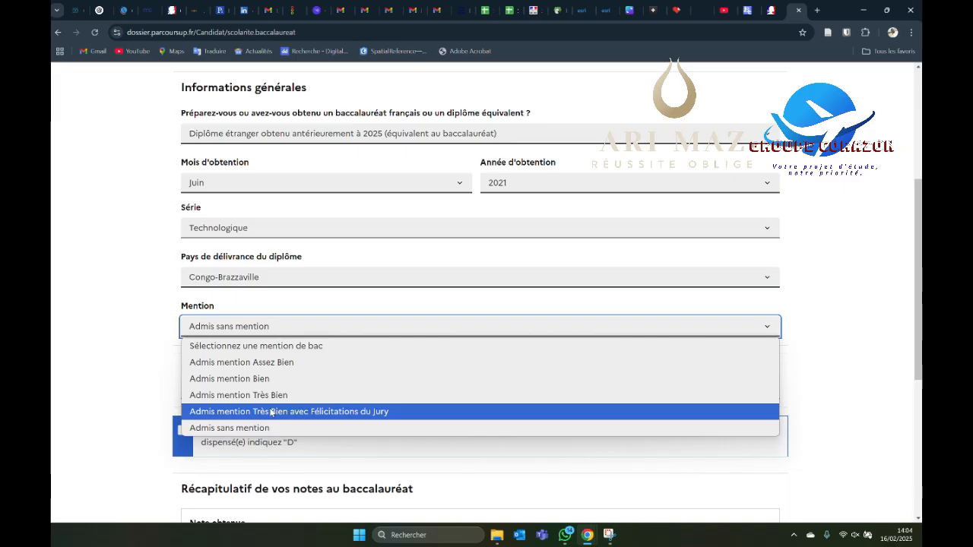
{"action": "left_click", "coordinate": [258, 427]}
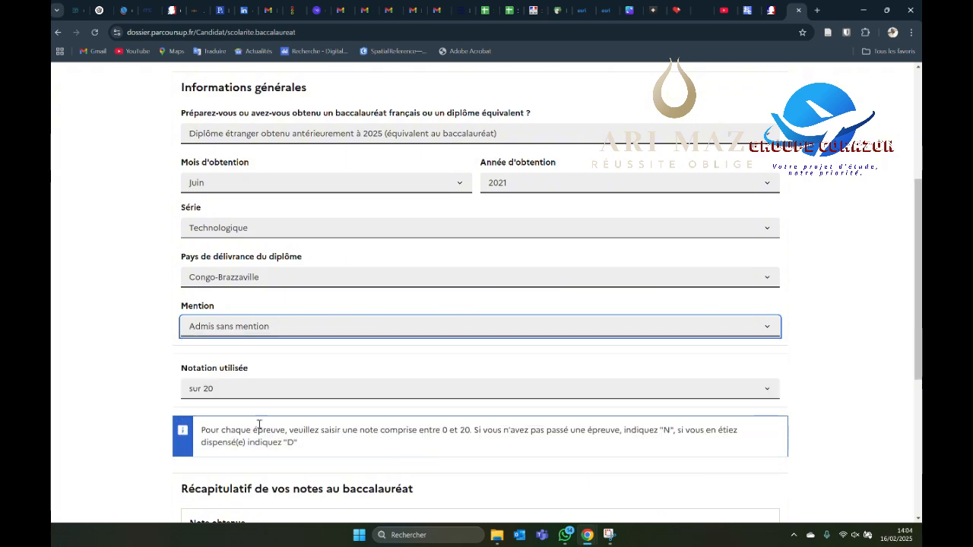
Step: Choose the "sur 20" grading scale and enter 10,16 as the overall baccalaureate grade obtained
{"action": "left_click", "coordinate": [243, 389]}
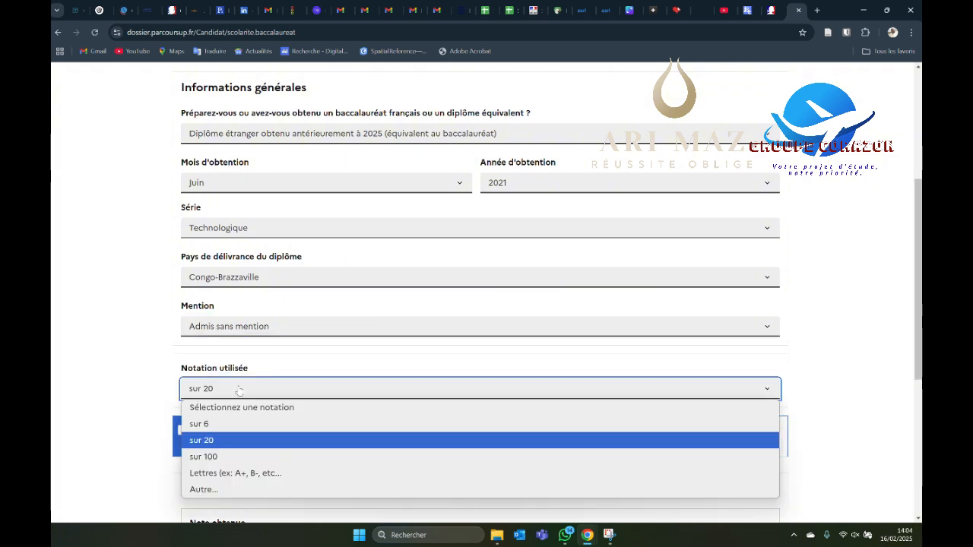
{"action": "left_click", "coordinate": [218, 442]}
{"action": "scroll", "coordinate": [247, 417], "scroll_direction": "down", "scroll_amount": 2}
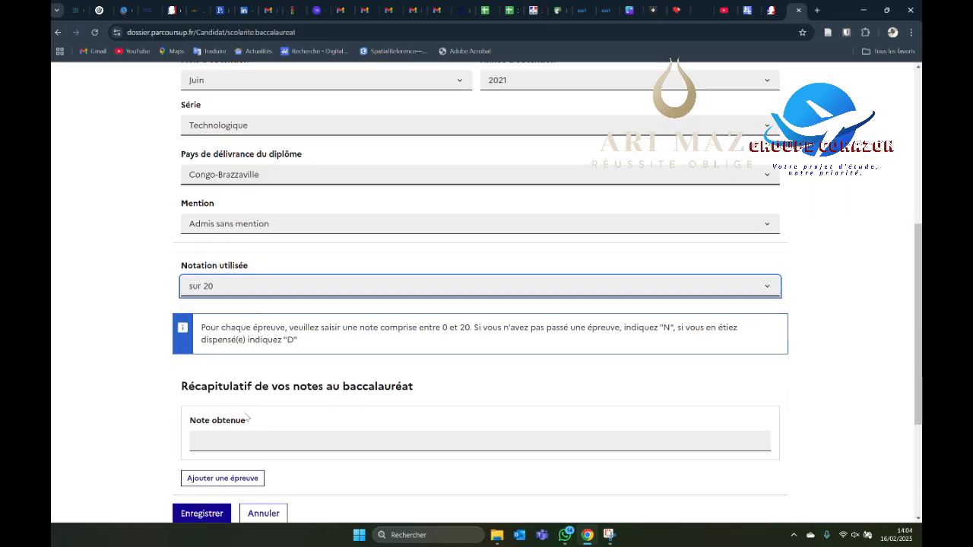
{"action": "scroll", "coordinate": [272, 435], "scroll_direction": "down", "scroll_amount": 2}
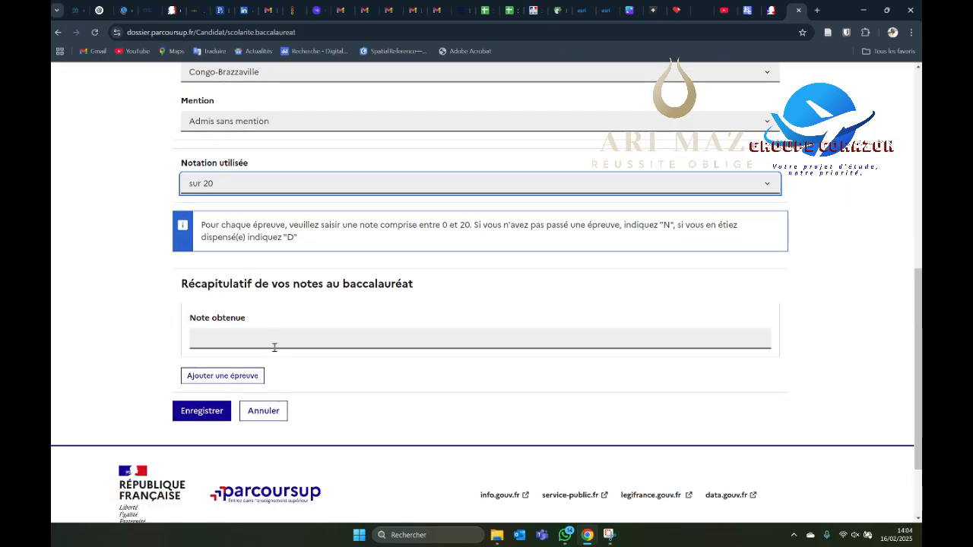
{"action": "left_click", "coordinate": [270, 332]}
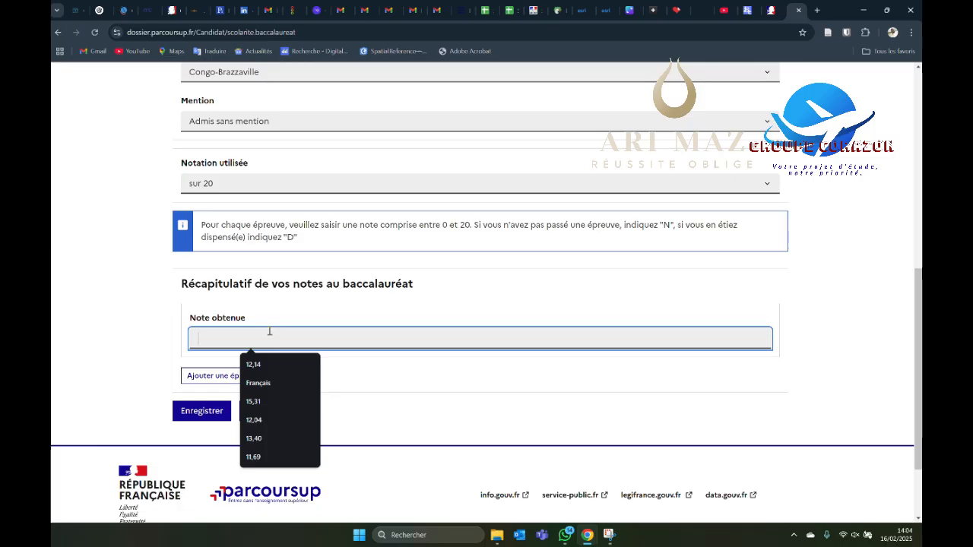
{"action": "type", "text": "10,16"}
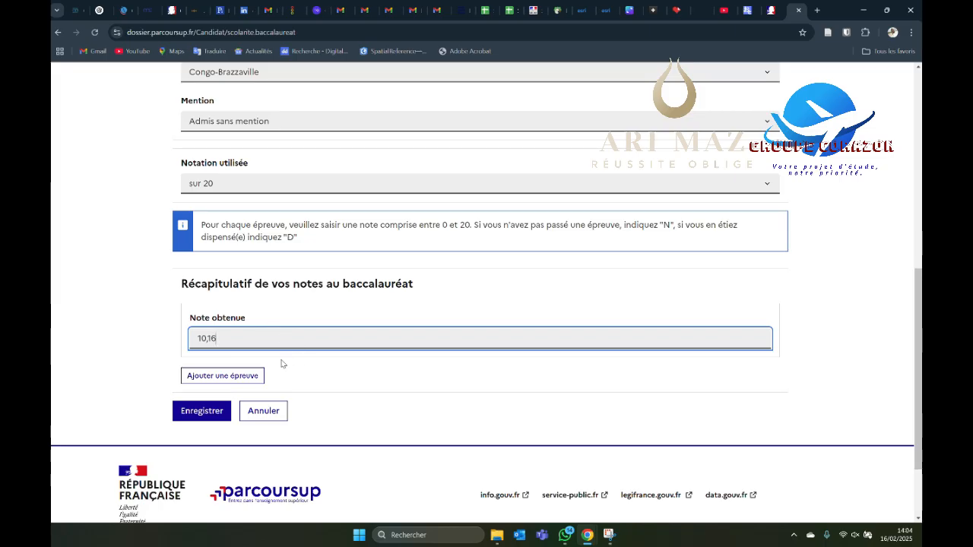
Step: Add an exam entry to the baccalaureate grades summary titled Français with a grade of 9,50
{"action": "left_click", "coordinate": [240, 376]}
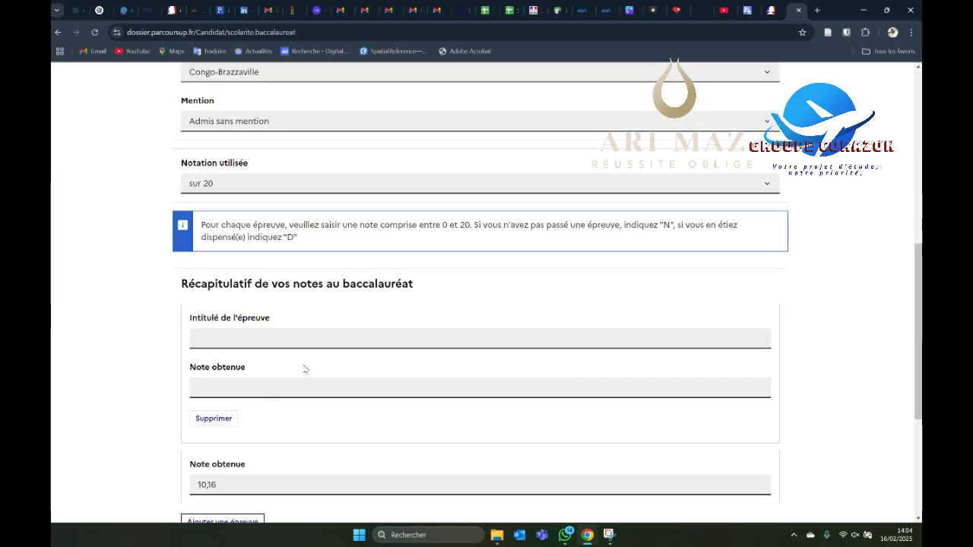
{"action": "scroll", "coordinate": [323, 355], "scroll_direction": "down", "scroll_amount": 3}
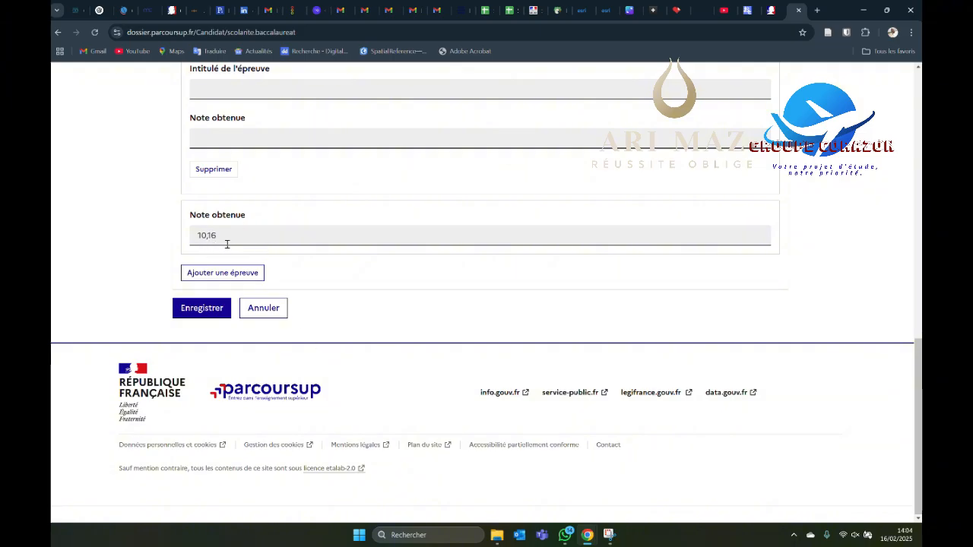
{"action": "scroll", "coordinate": [276, 230], "scroll_direction": "up", "scroll_amount": 2}
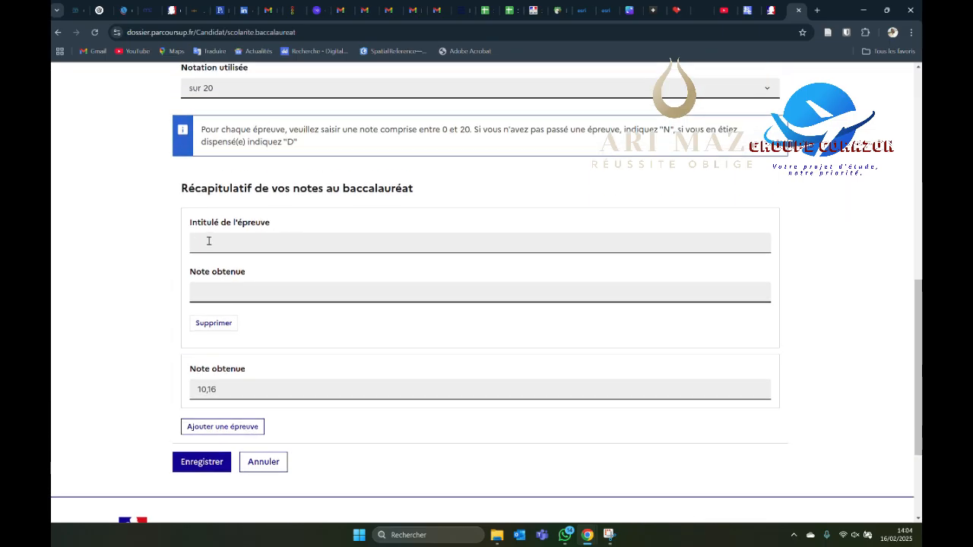
{"action": "left_click", "coordinate": [208, 241]}
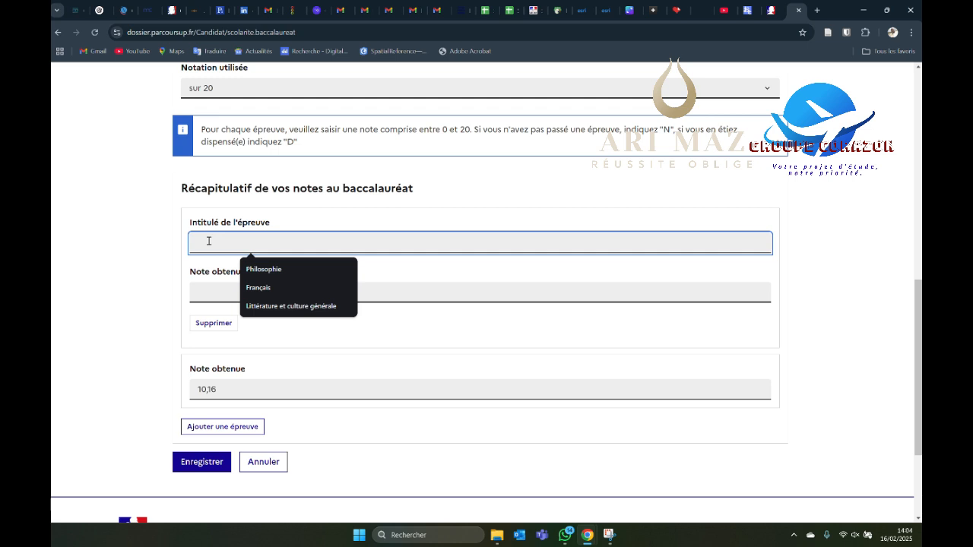
{"action": "left_click", "coordinate": [265, 289]}
{"action": "left_click", "coordinate": [261, 294]}
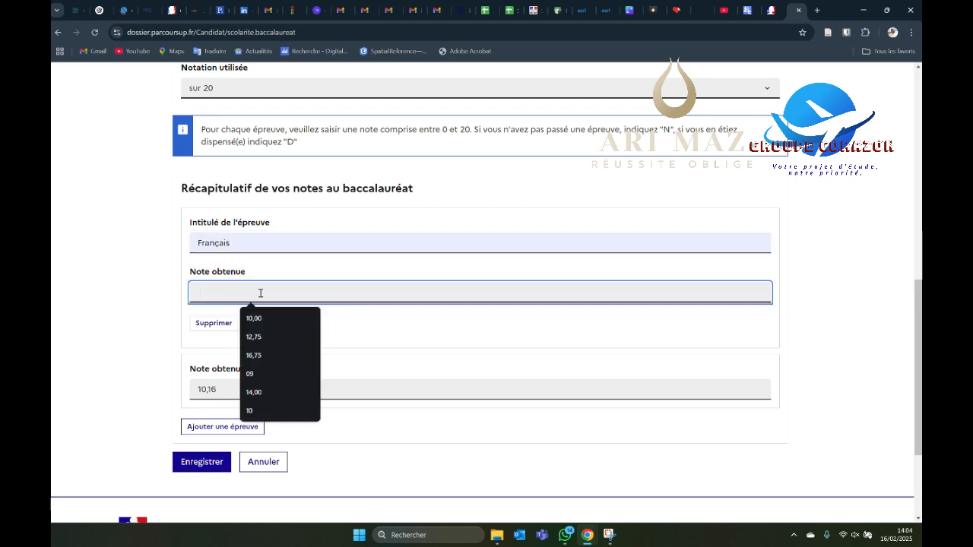
{"action": "type", "text": "9,50"}
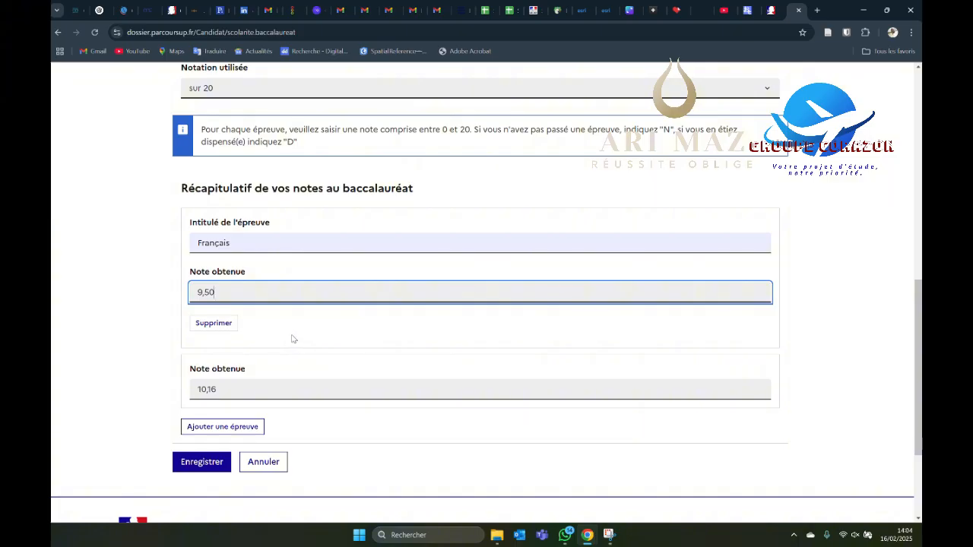
Step: Add another exam entry titled Mathématiques with a grade of 10,50
{"action": "scroll", "coordinate": [277, 333], "scroll_direction": "down", "scroll_amount": 2}
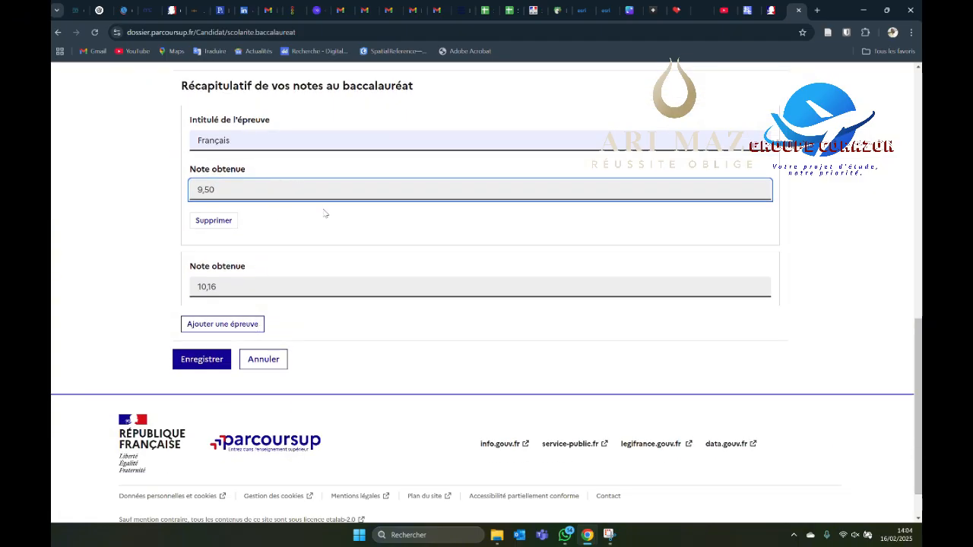
{"action": "left_click", "coordinate": [237, 329]}
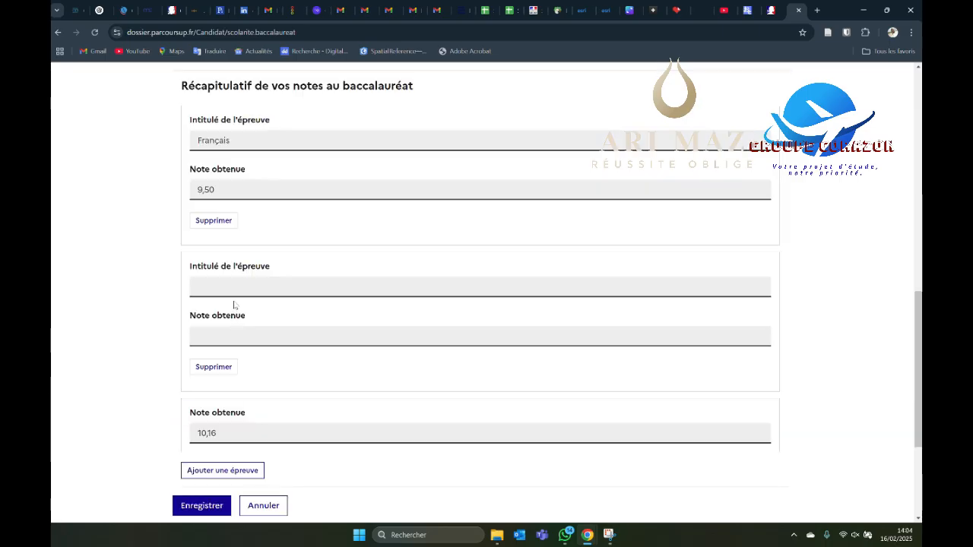
{"action": "left_click", "coordinate": [230, 286]}
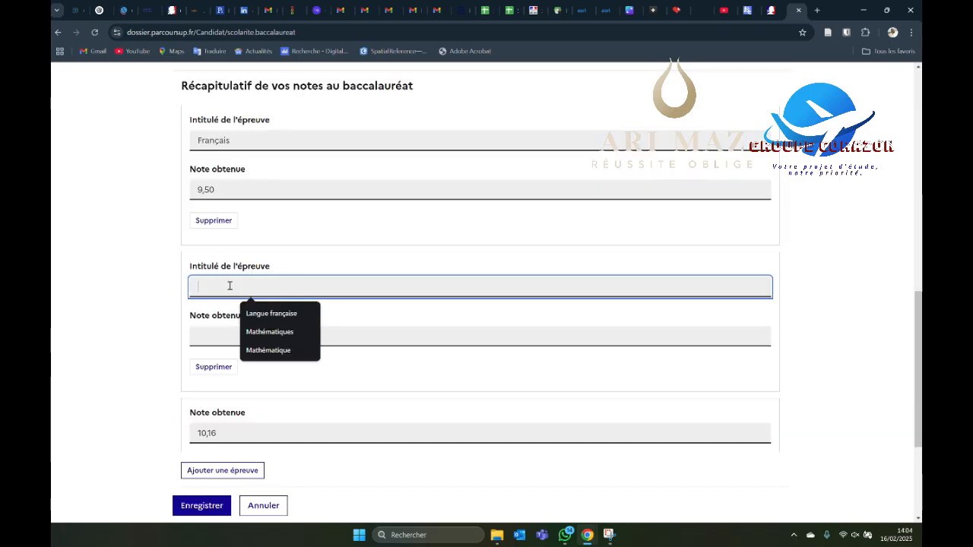
{"action": "left_click", "coordinate": [263, 331]}
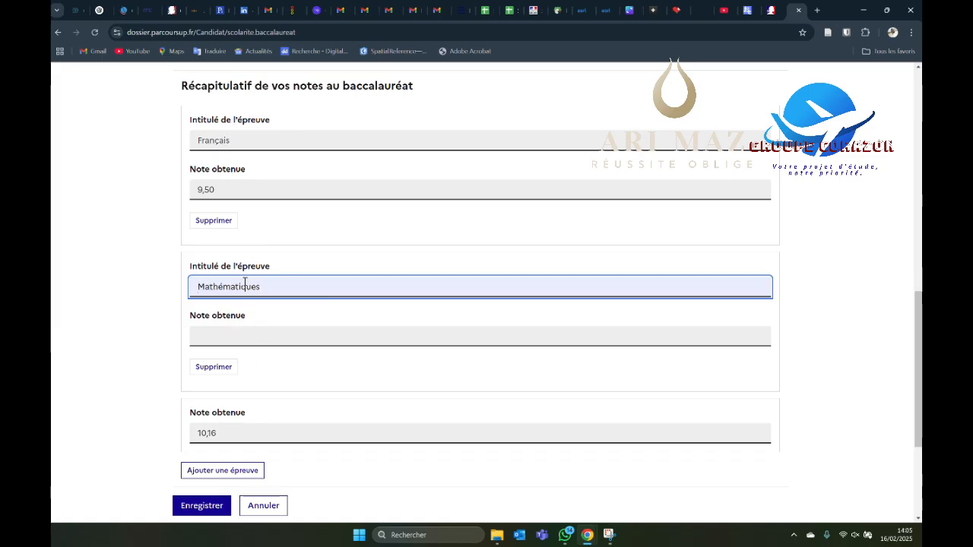
{"action": "left_click", "coordinate": [256, 330]}
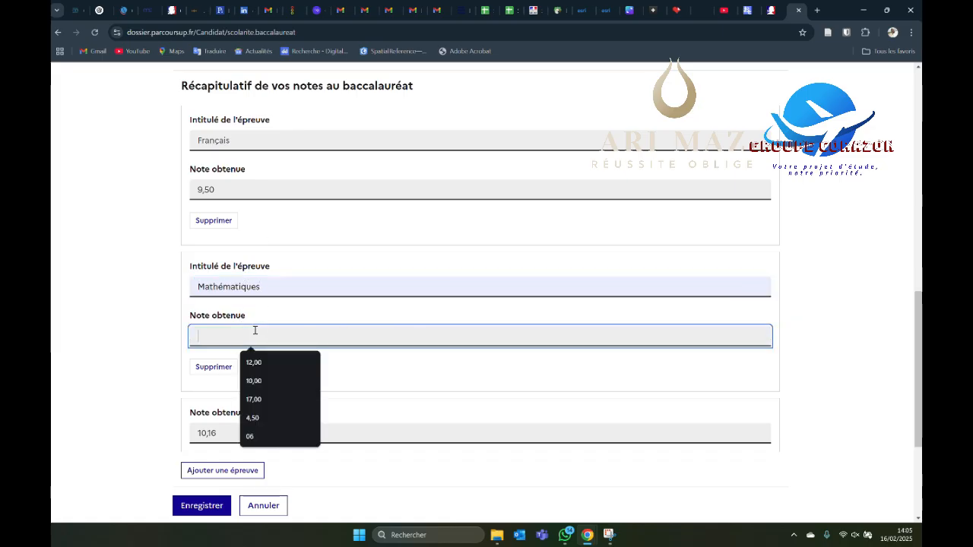
{"action": "type", "text": "1"}
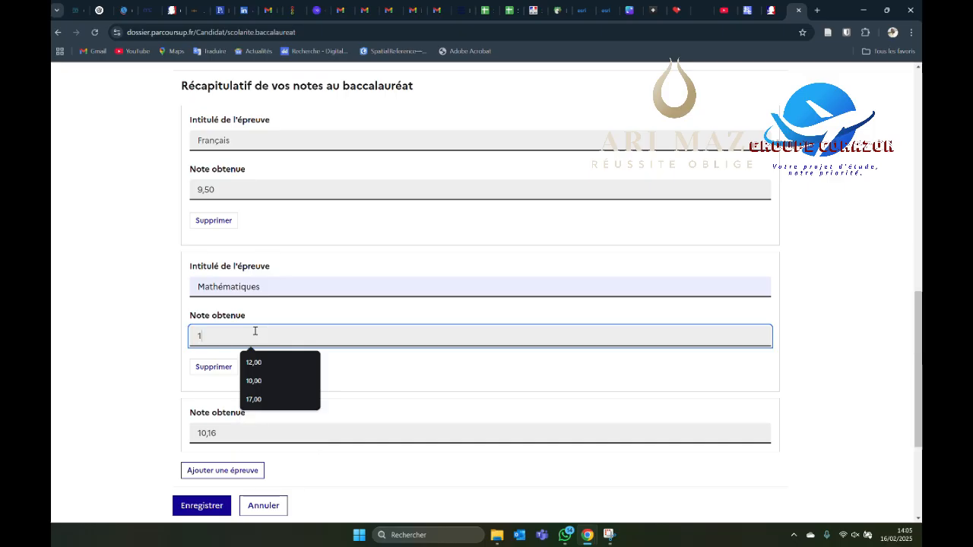
{"action": "type", "text": "0,(à"}
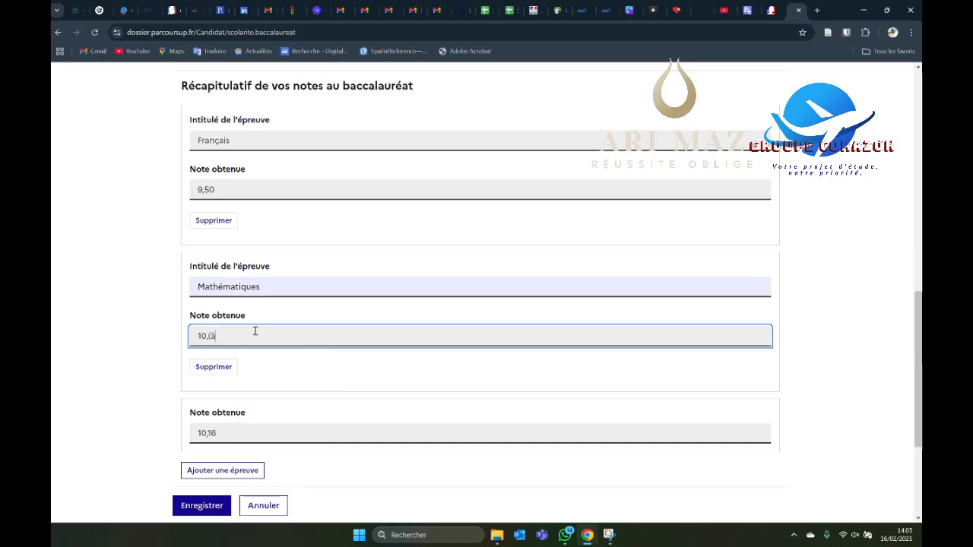
{"action": "key", "text": "BackSpace"}
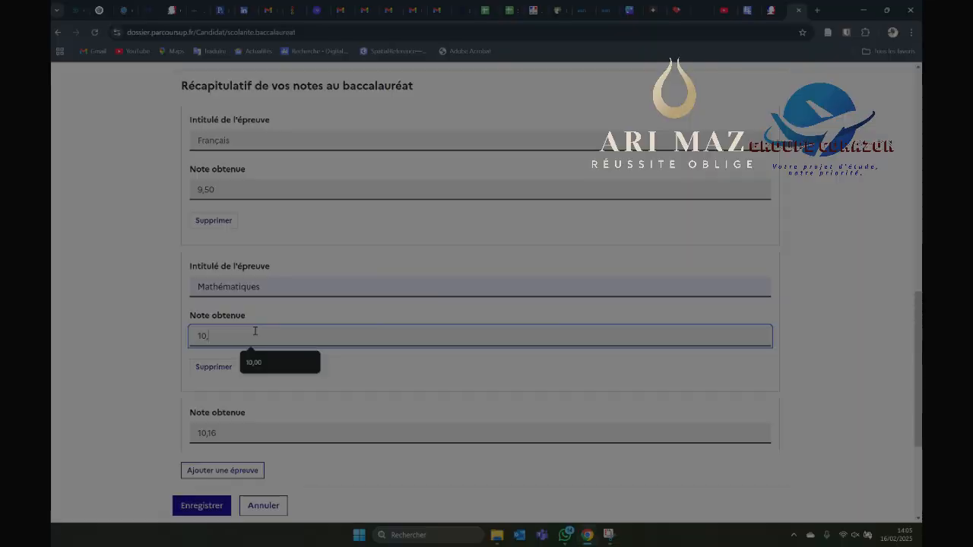
{"action": "type", "text": "50"}
Step: Look over the Vœux dashboard and open the Identification page of the candidate's profile
{"action": "left_click", "coordinate": [354, 356]}
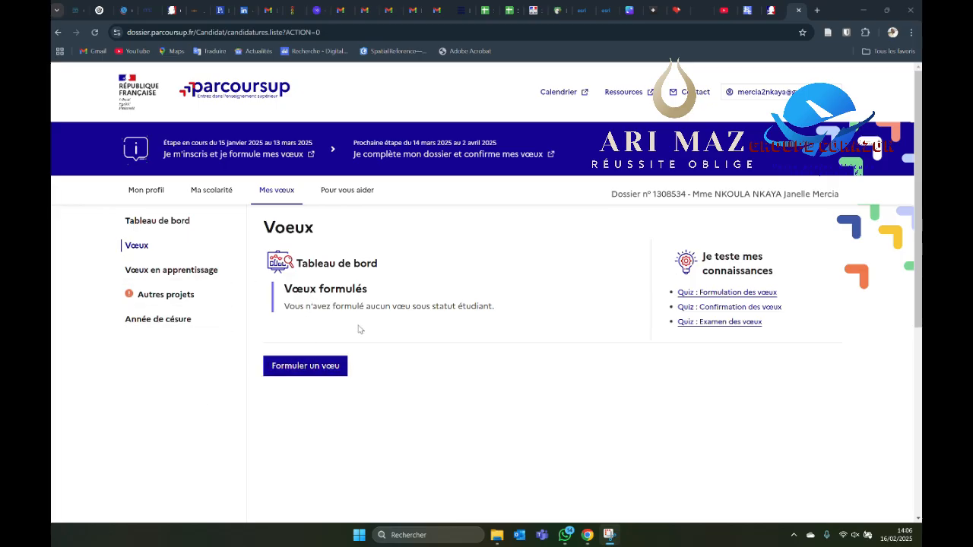
{"action": "scroll", "coordinate": [445, 326], "scroll_direction": "down", "scroll_amount": 2}
{"action": "scroll", "coordinate": [421, 304], "scroll_direction": "up", "scroll_amount": 1}
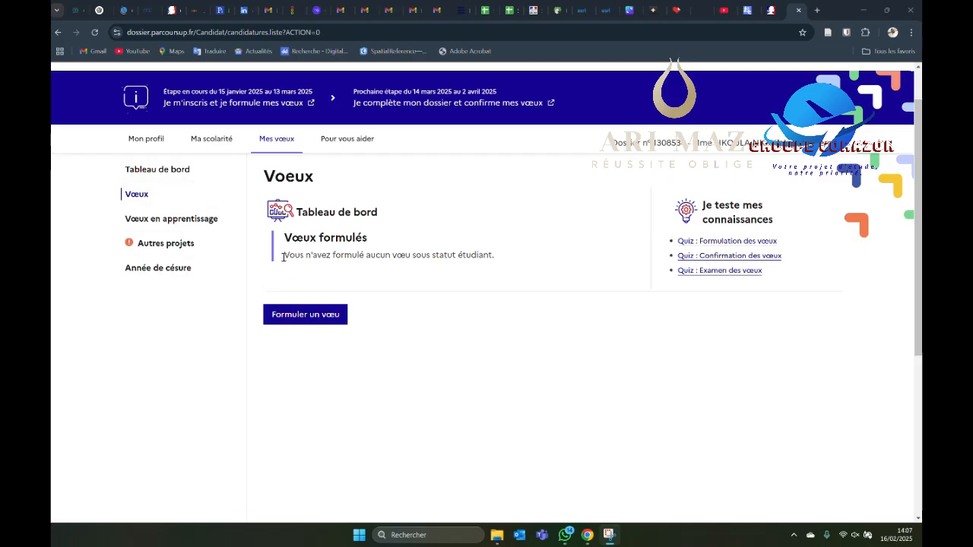
{"action": "left_click", "coordinate": [158, 143]}
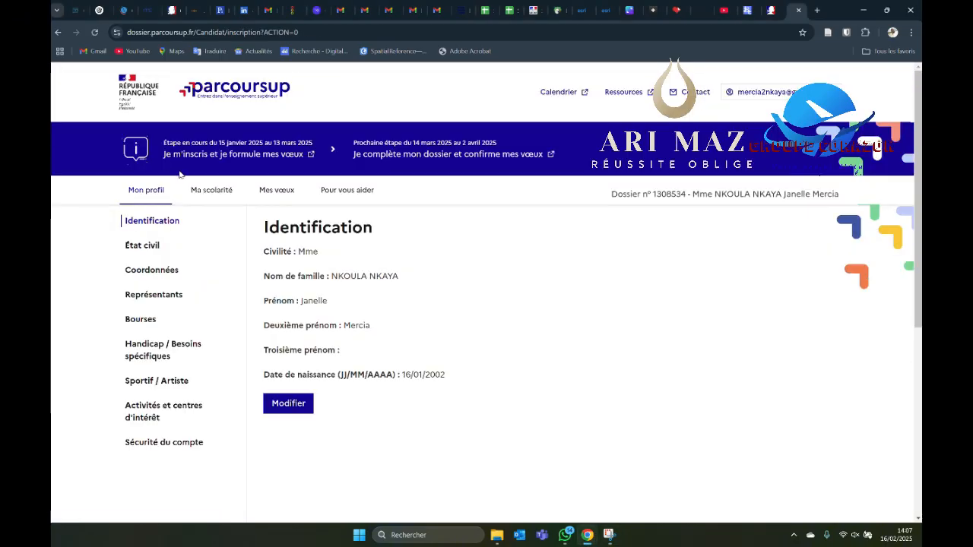
Step: Open the Scolarité section and review the schooling entries for each year from 2024/2025 back to 2019/2020
{"action": "left_click", "coordinate": [225, 189]}
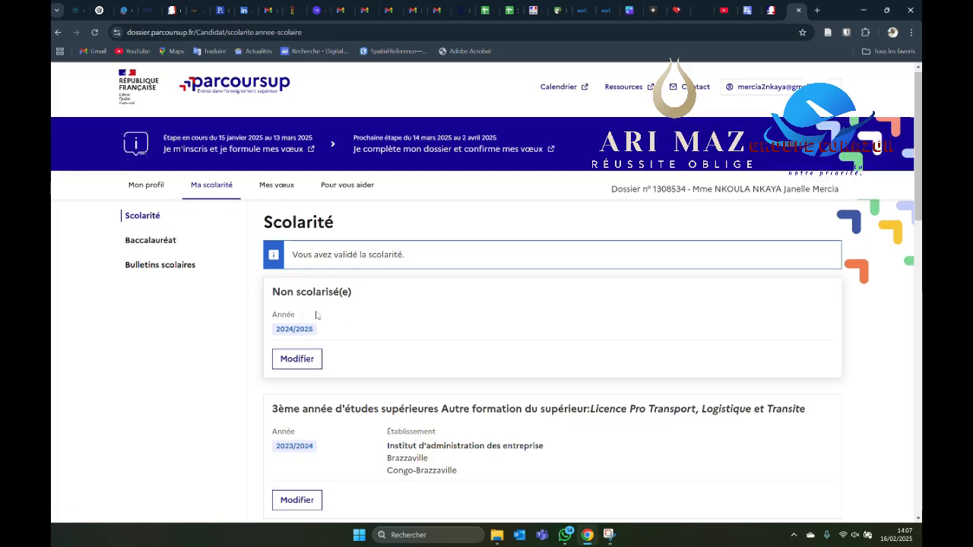
{"action": "scroll", "coordinate": [382, 340], "scroll_direction": "down", "scroll_amount": 2}
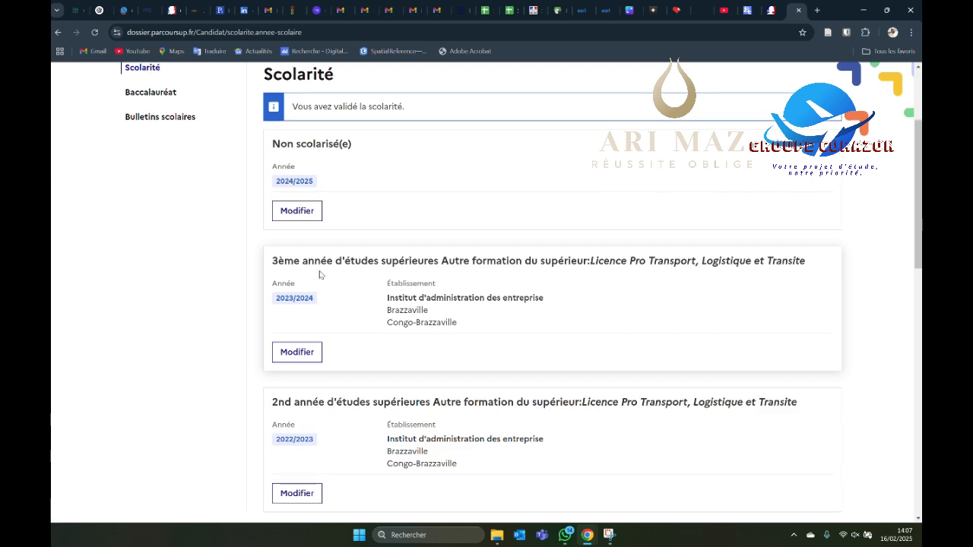
{"action": "scroll", "coordinate": [304, 297], "scroll_direction": "up", "scroll_amount": 2}
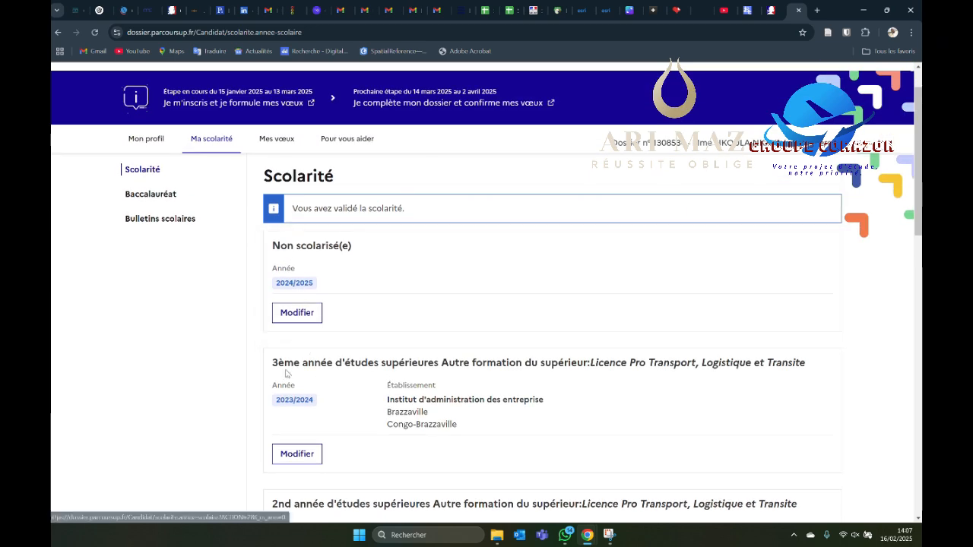
{"action": "scroll", "coordinate": [282, 297], "scroll_direction": "down", "scroll_amount": 2}
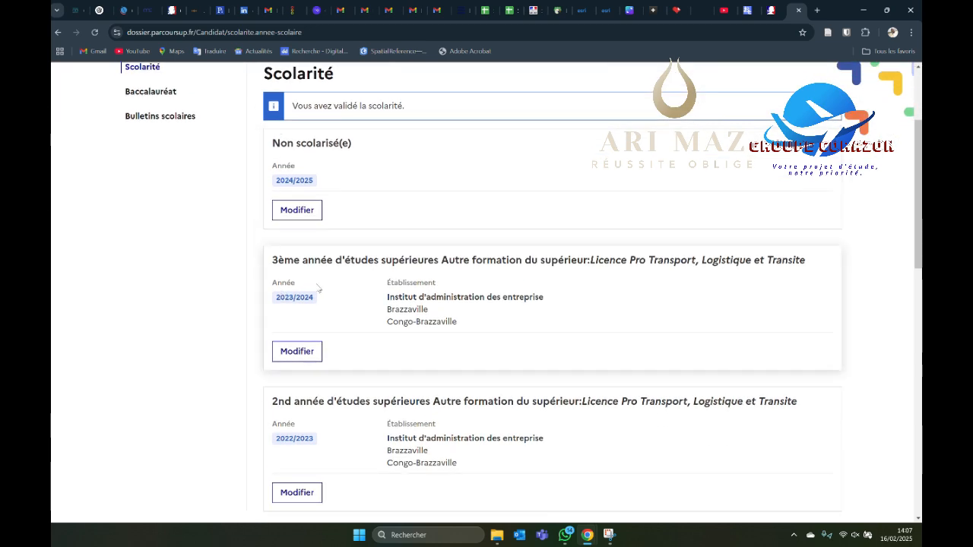
{"action": "scroll", "coordinate": [304, 282], "scroll_direction": "down", "scroll_amount": 4}
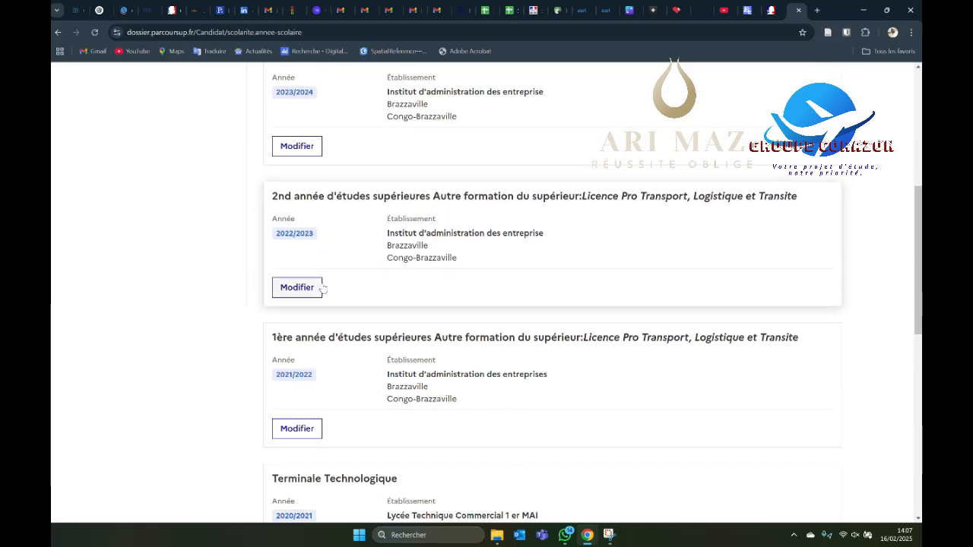
{"action": "scroll", "coordinate": [324, 285], "scroll_direction": "down", "scroll_amount": 3}
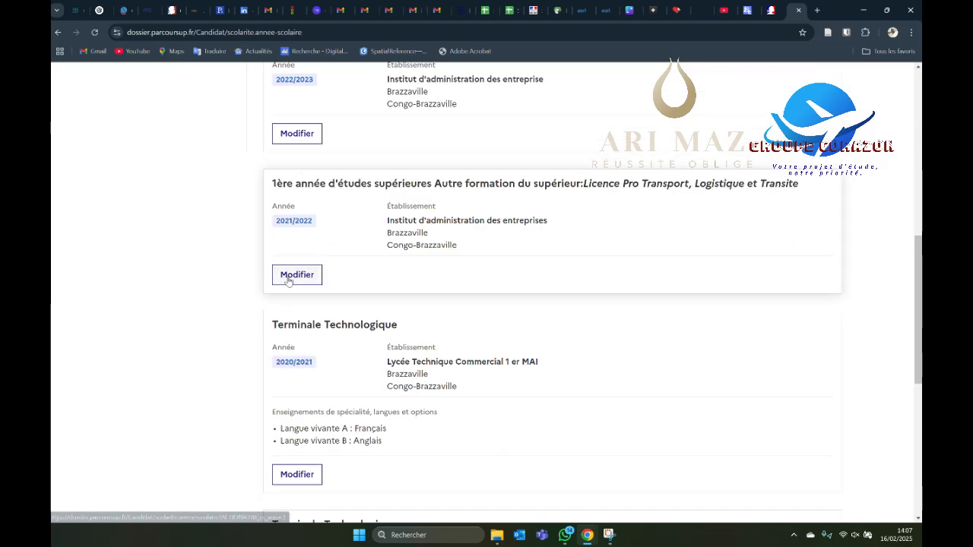
{"action": "scroll", "coordinate": [350, 316], "scroll_direction": "down", "scroll_amount": 4}
{"action": "scroll", "coordinate": [356, 323], "scroll_direction": "down", "scroll_amount": 4}
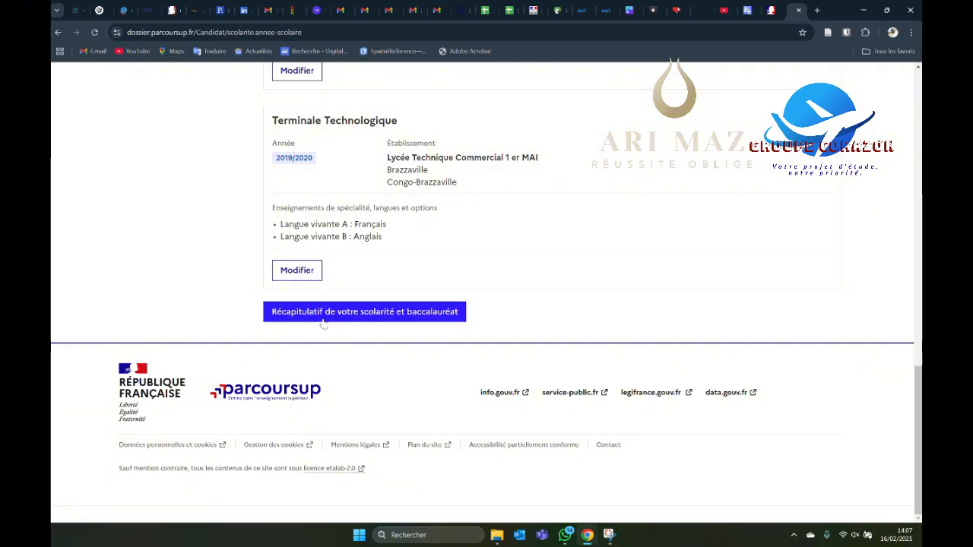
{"action": "scroll", "coordinate": [326, 319], "scroll_direction": "up", "scroll_amount": 13}
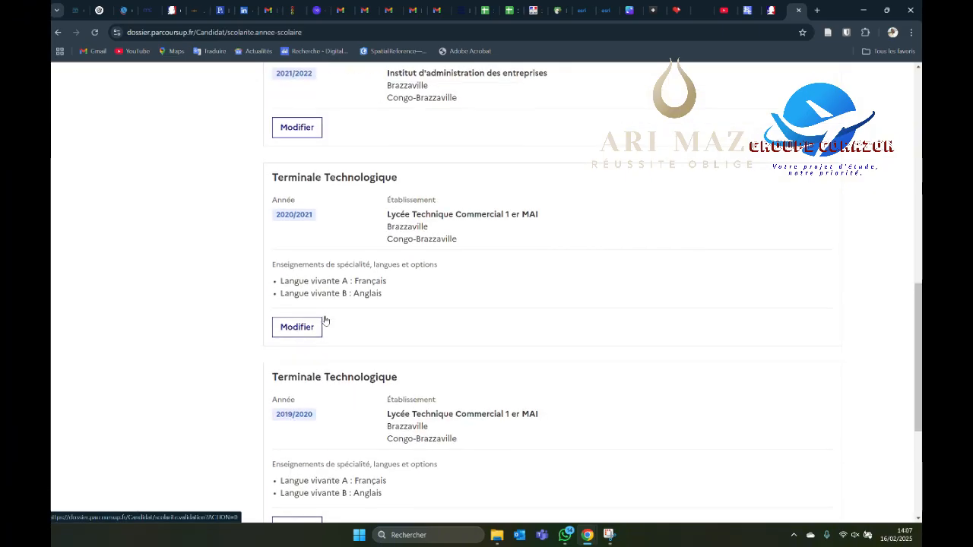
Step: Review the general information and grades summary in the Baccalauréat section, and open the Vœux page of the candidate's file
{"action": "scroll", "coordinate": [325, 319], "scroll_direction": "up", "scroll_amount": 2}
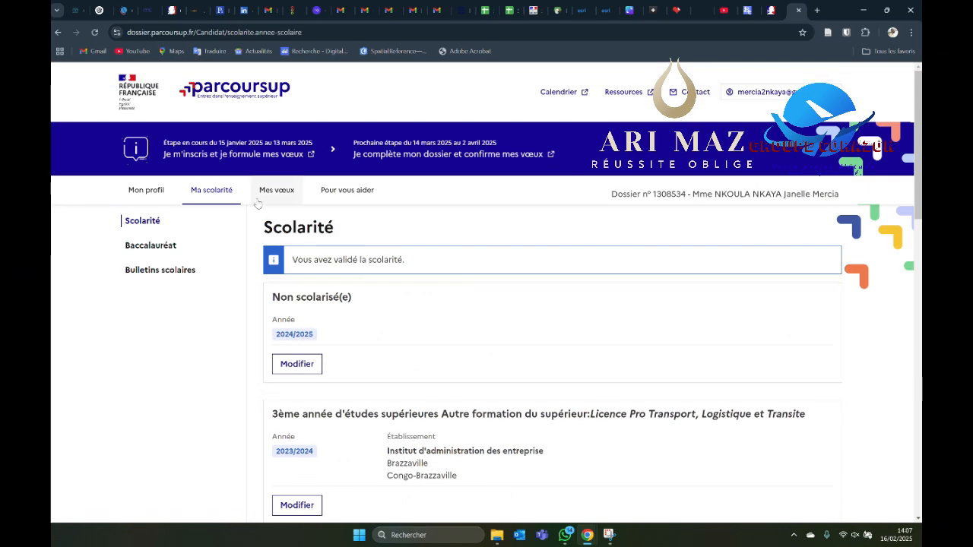
{"action": "scroll", "coordinate": [265, 304], "scroll_direction": "down", "scroll_amount": 1}
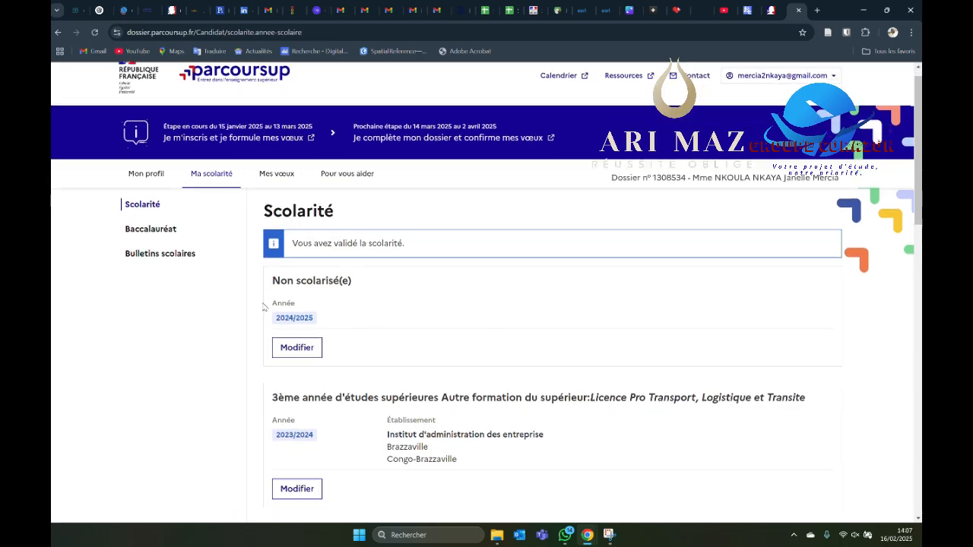
{"action": "left_click", "coordinate": [169, 195]}
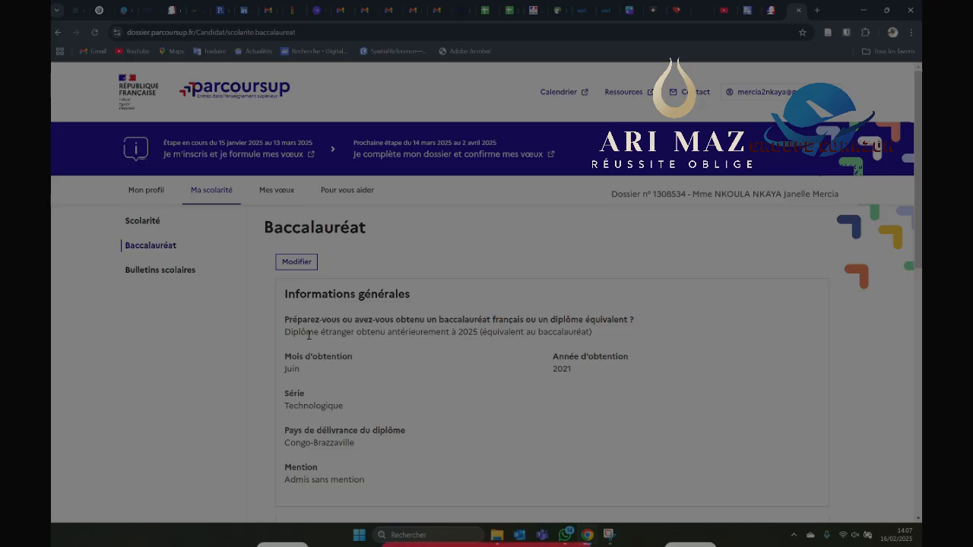
{"action": "scroll", "coordinate": [334, 341], "scroll_direction": "down", "scroll_amount": 3}
{"action": "scroll", "coordinate": [364, 342], "scroll_direction": "down", "scroll_amount": 4}
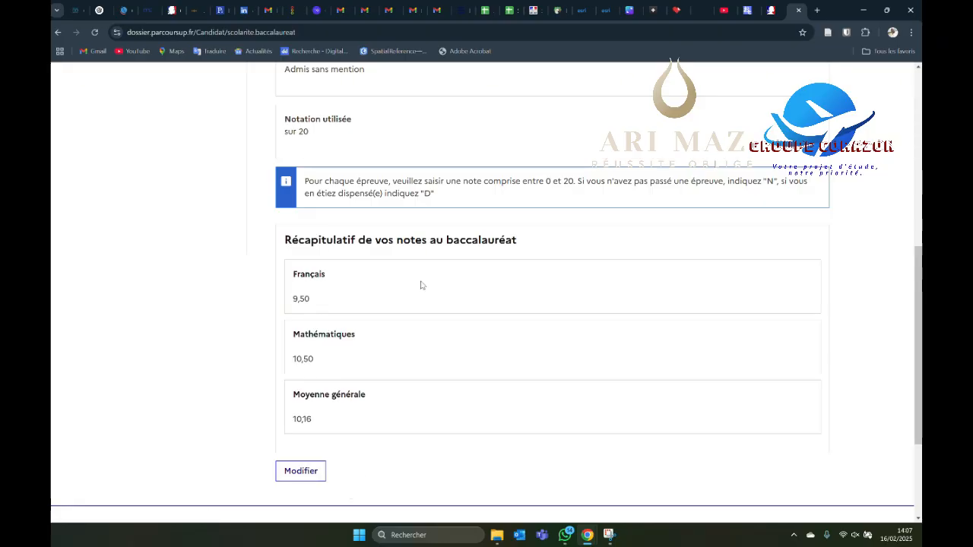
{"action": "scroll", "coordinate": [339, 372], "scroll_direction": "up", "scroll_amount": 5}
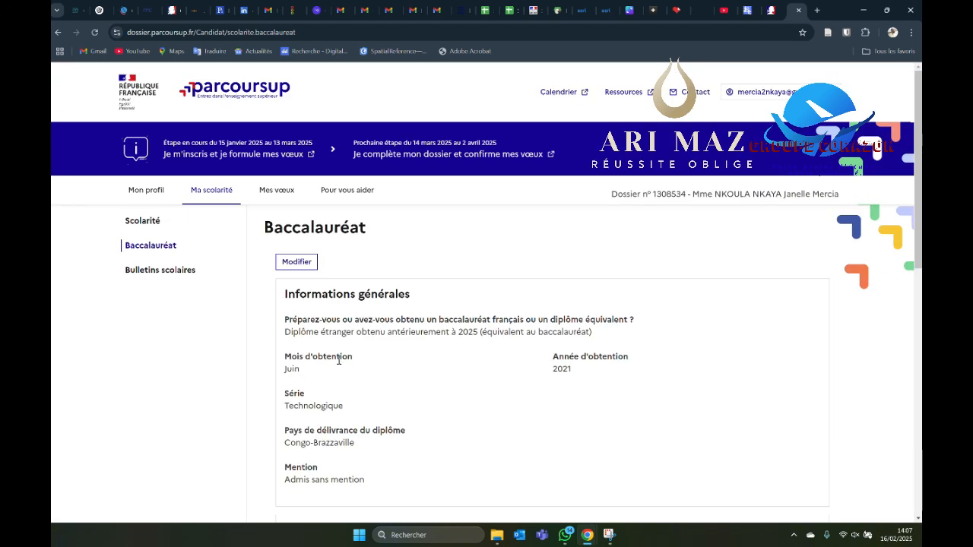
{"action": "left_click", "coordinate": [275, 191]}
{"action": "scroll", "coordinate": [339, 207], "scroll_direction": "down", "scroll_amount": 1}
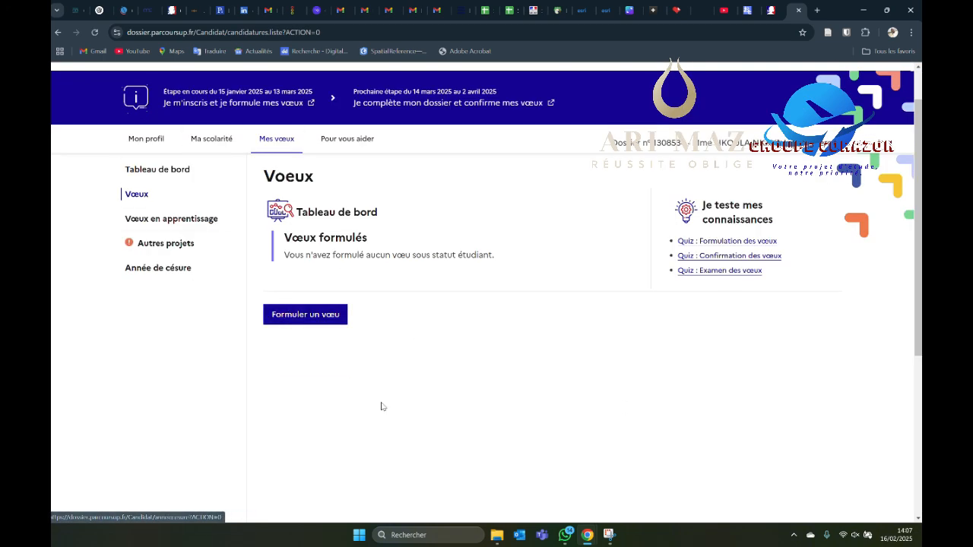